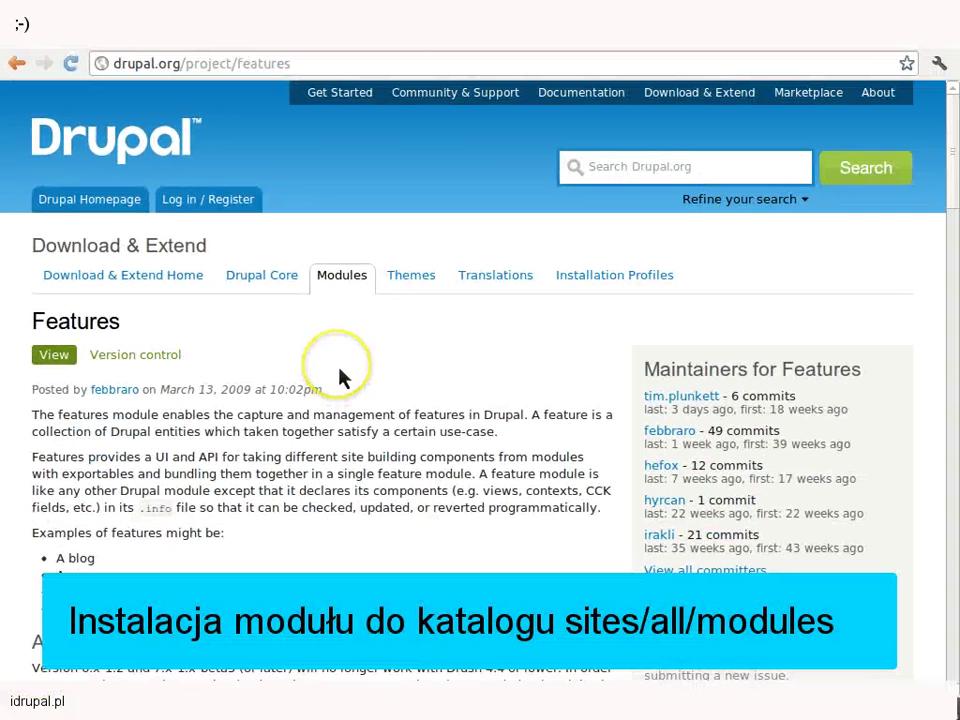
left_click(337, 364)
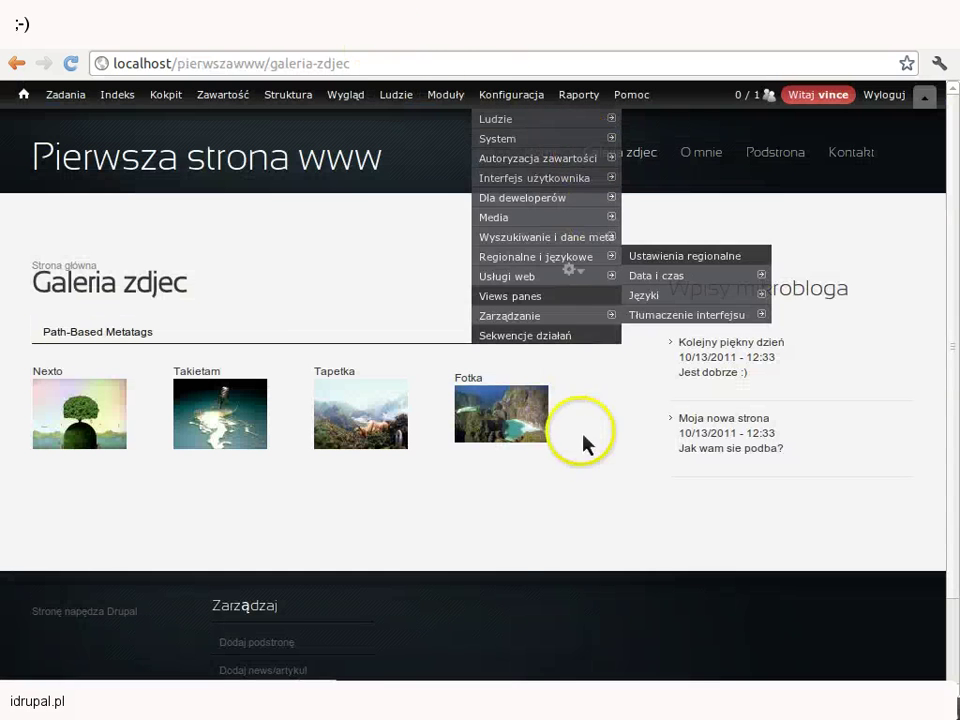
Step: View the Nexto photo and the one after it in the gallery's lightbox, and close the lightbox
left_click(100, 436)
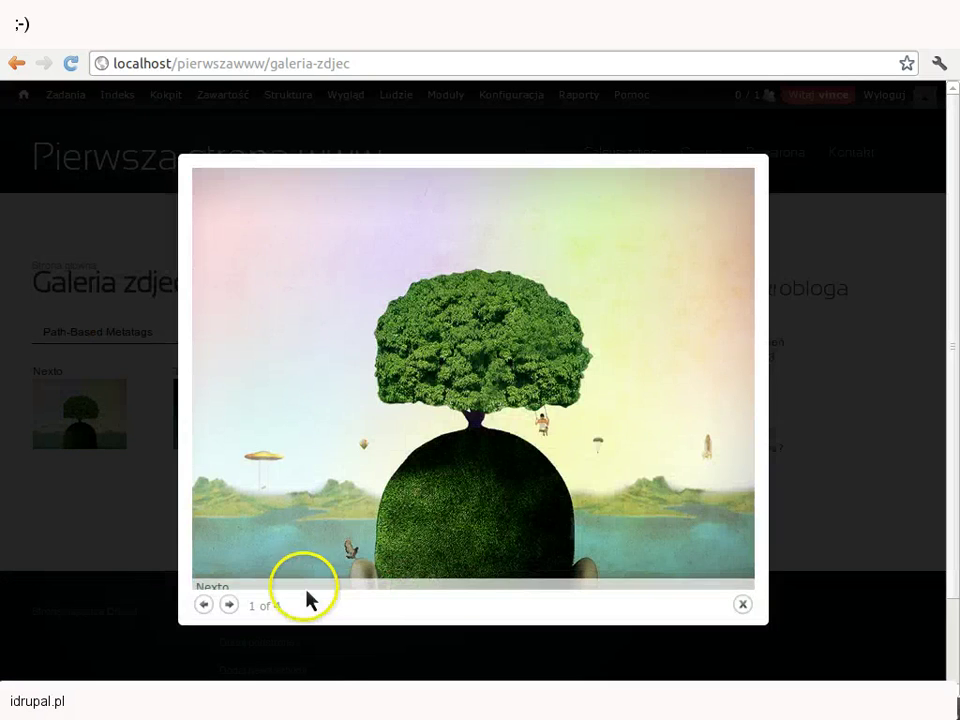
left_click(229, 605)
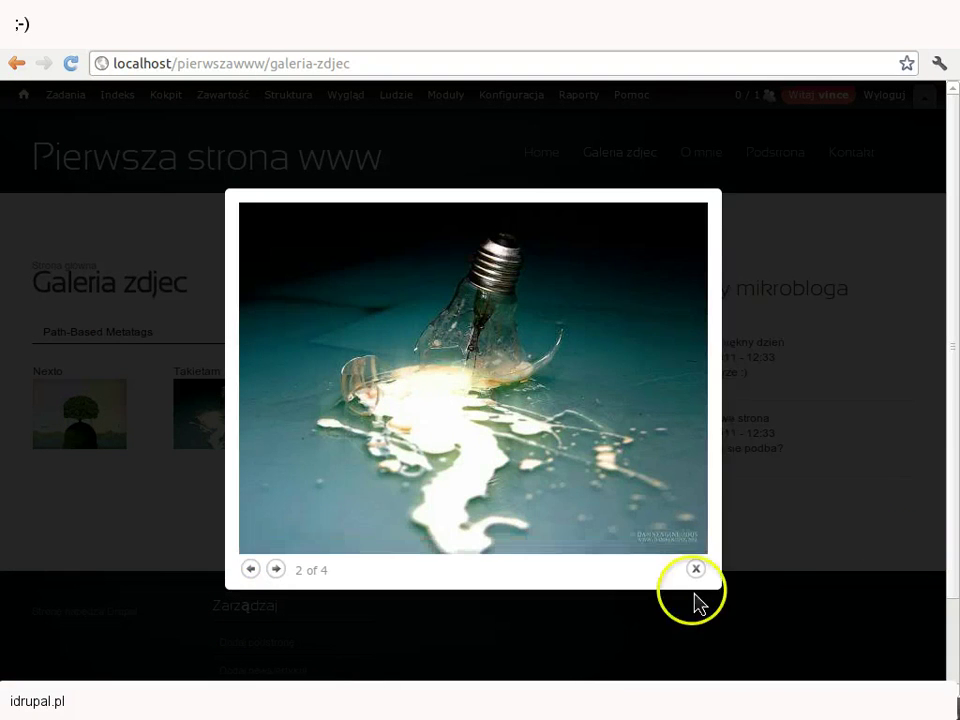
left_click(695, 568)
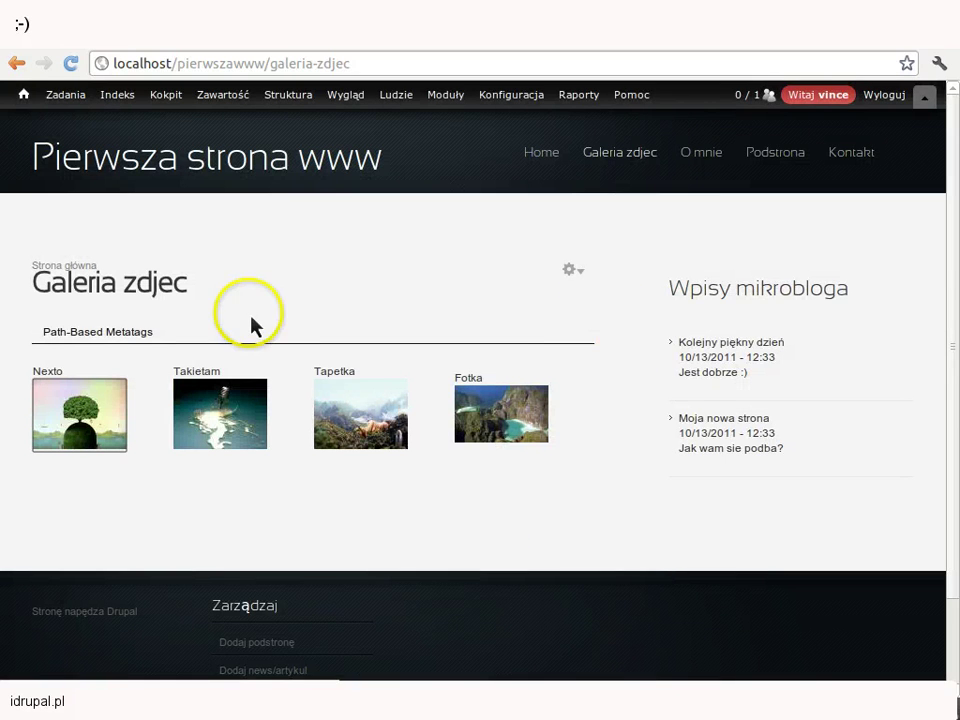
Step: Review the configuration of the Galeria zdjec view in its editor and close the editor without changes
left_click(585, 275)
left_click(576, 292)
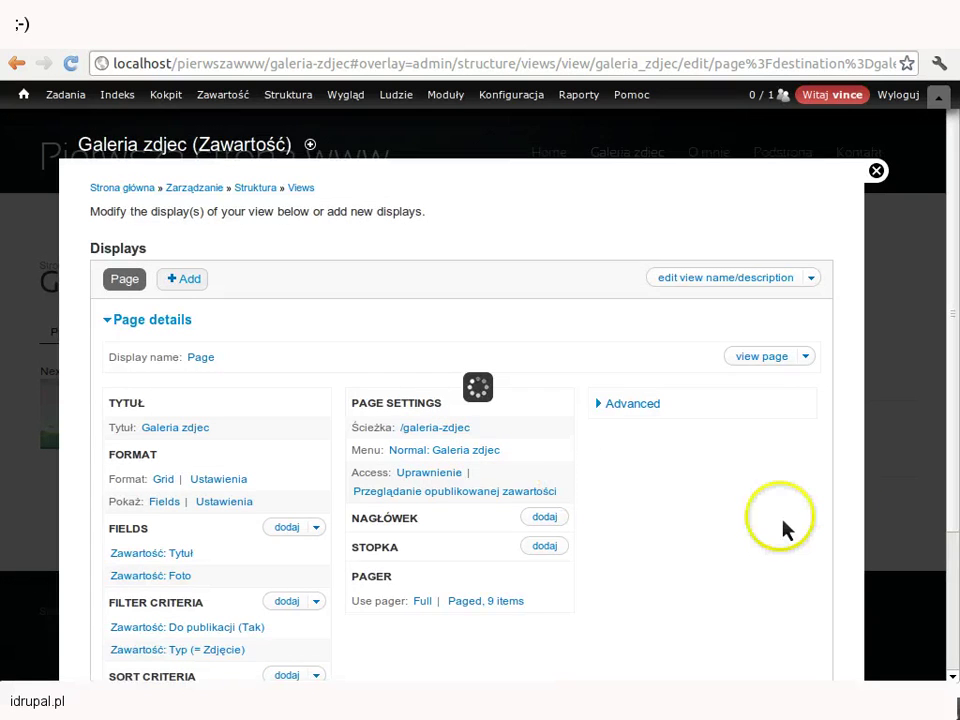
scroll(780, 527, "down", 1)
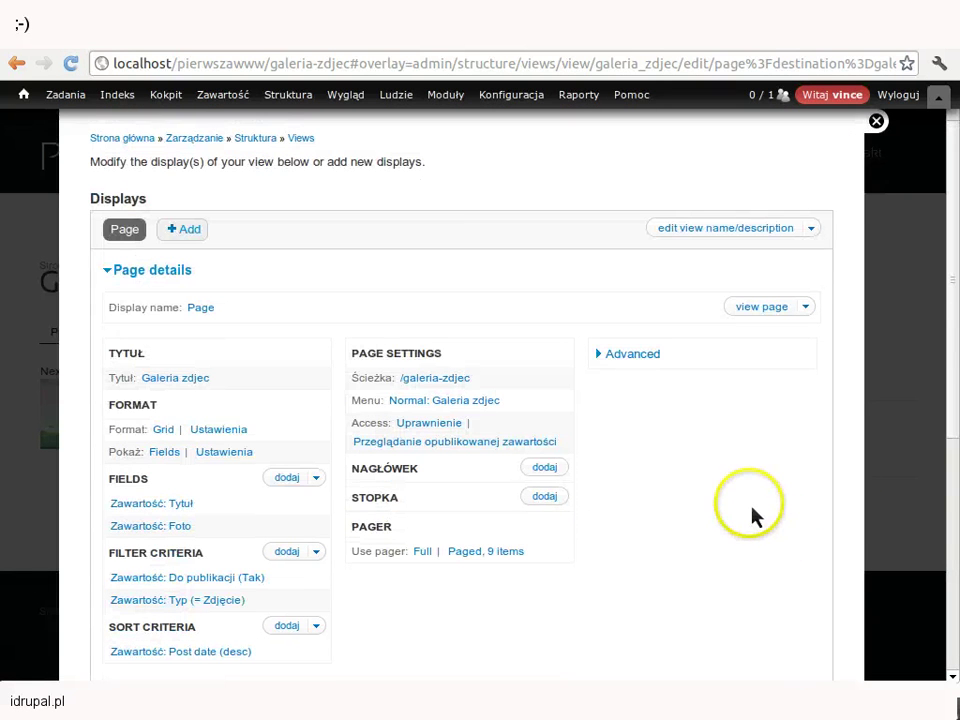
scroll(760, 400, "up", 1)
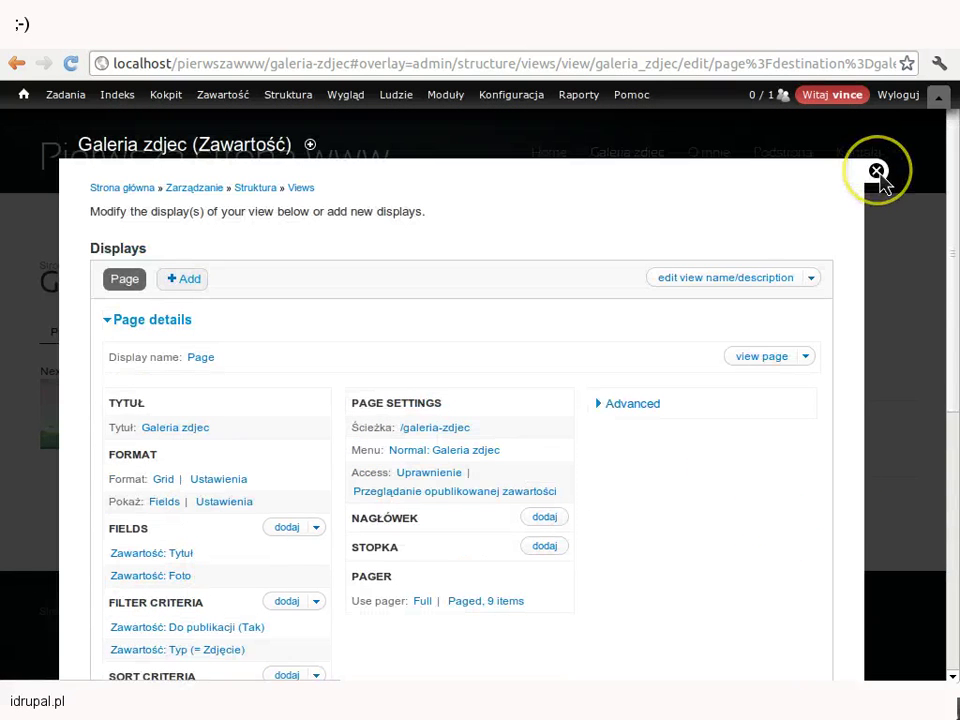
left_click(877, 173)
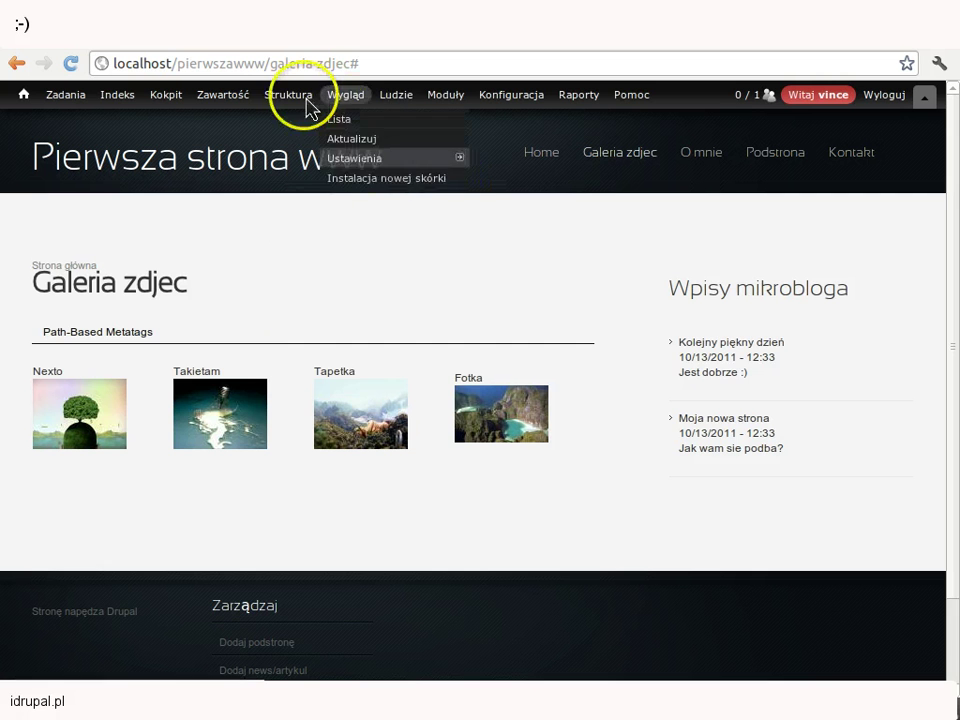
Step: Start creating a new feature in the site's Features administration and name it galeria
mouse_move(307, 101)
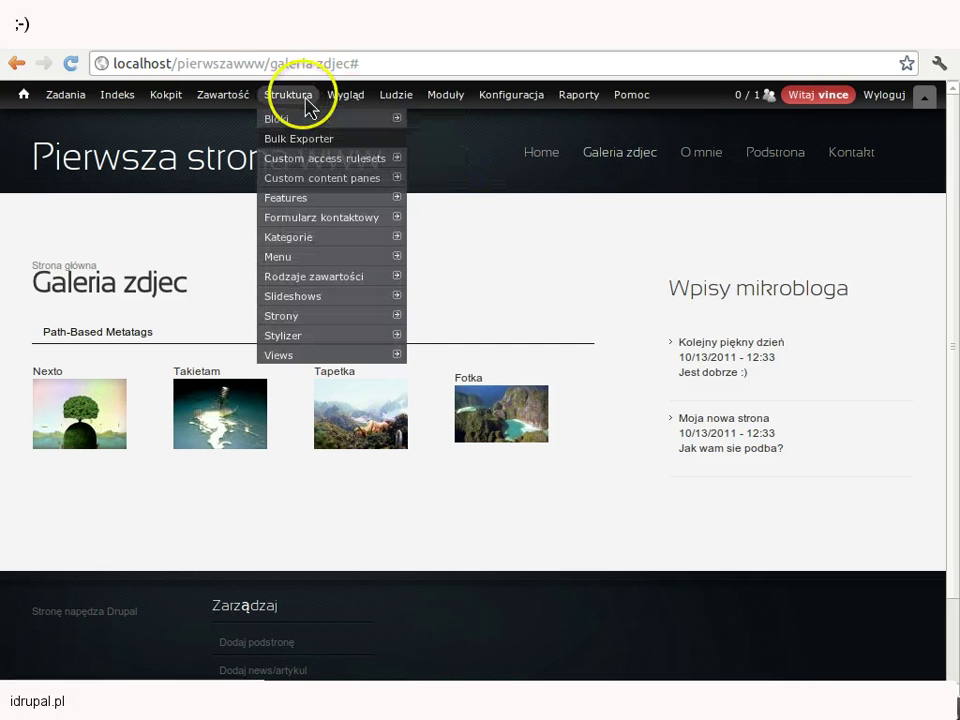
left_click(310, 200)
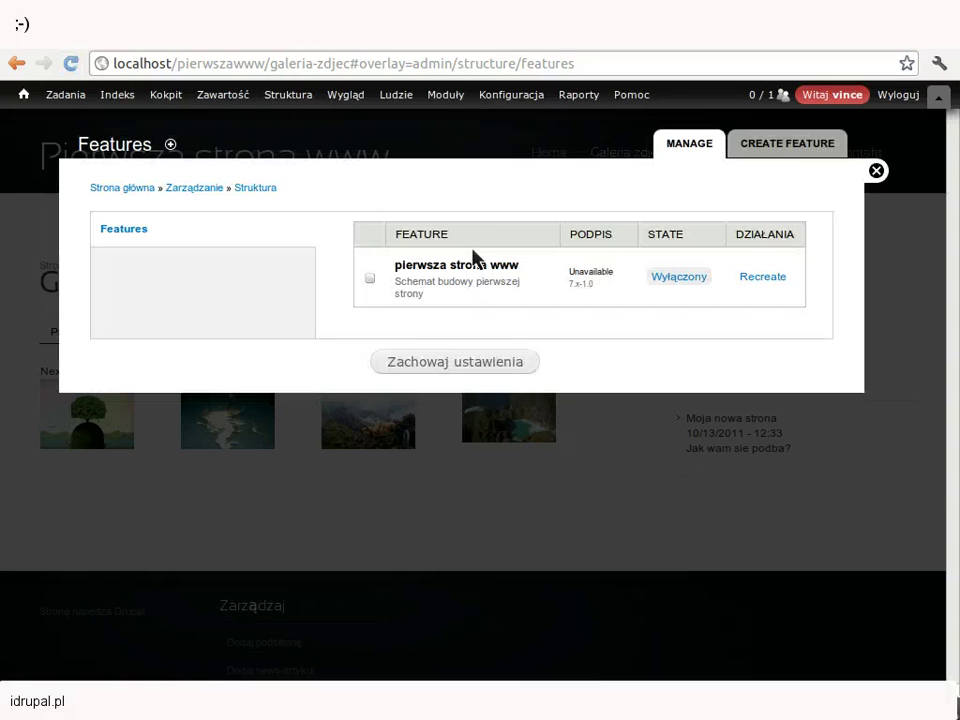
left_click(814, 152)
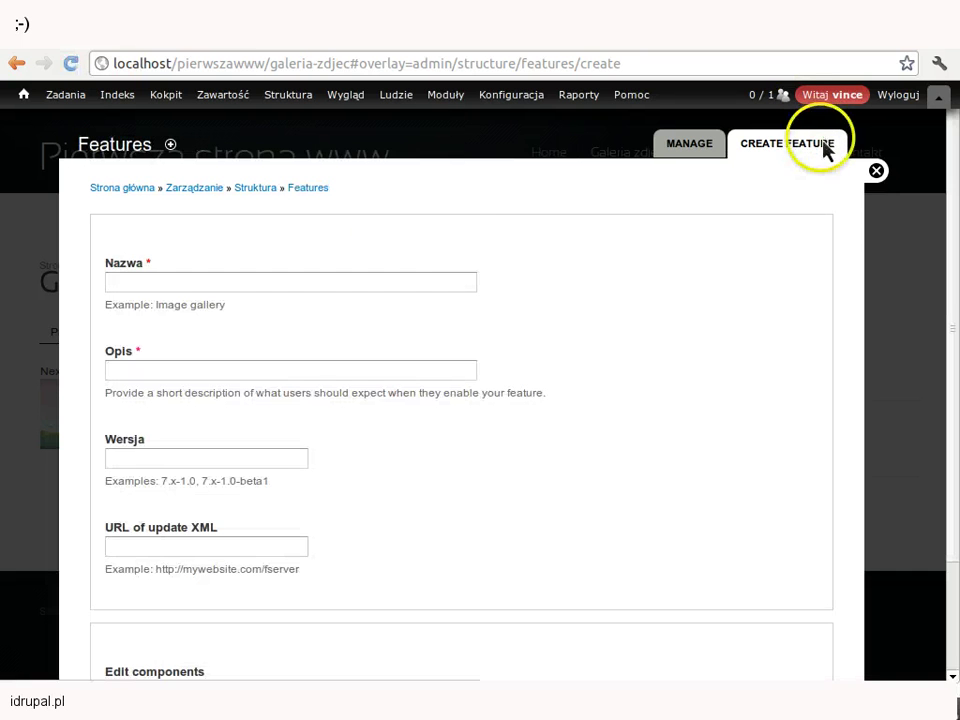
left_click(395, 285)
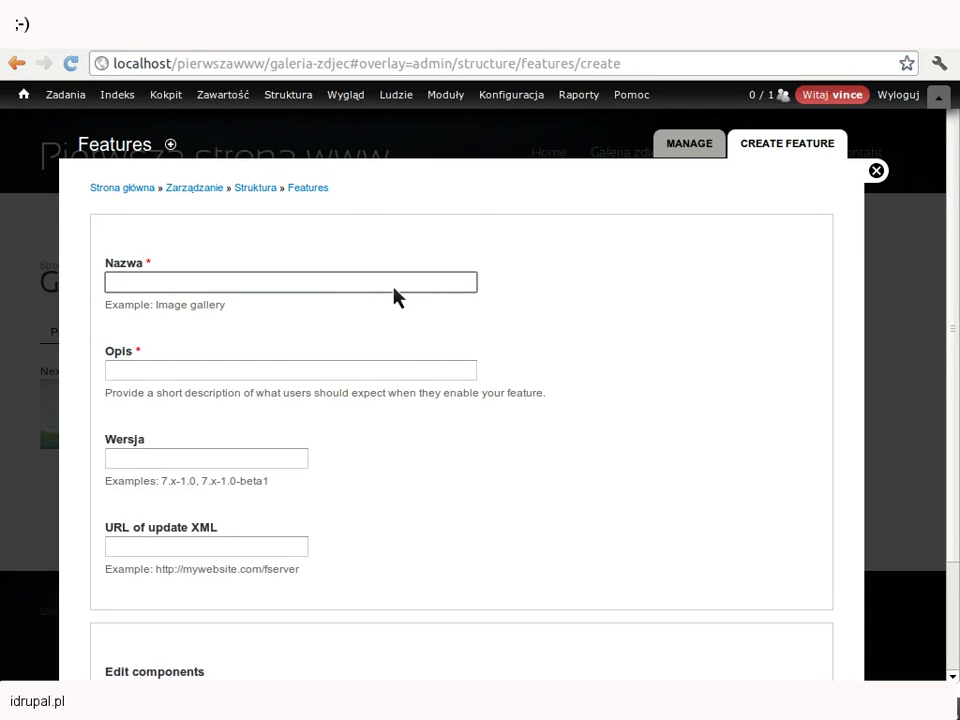
type("galeria")
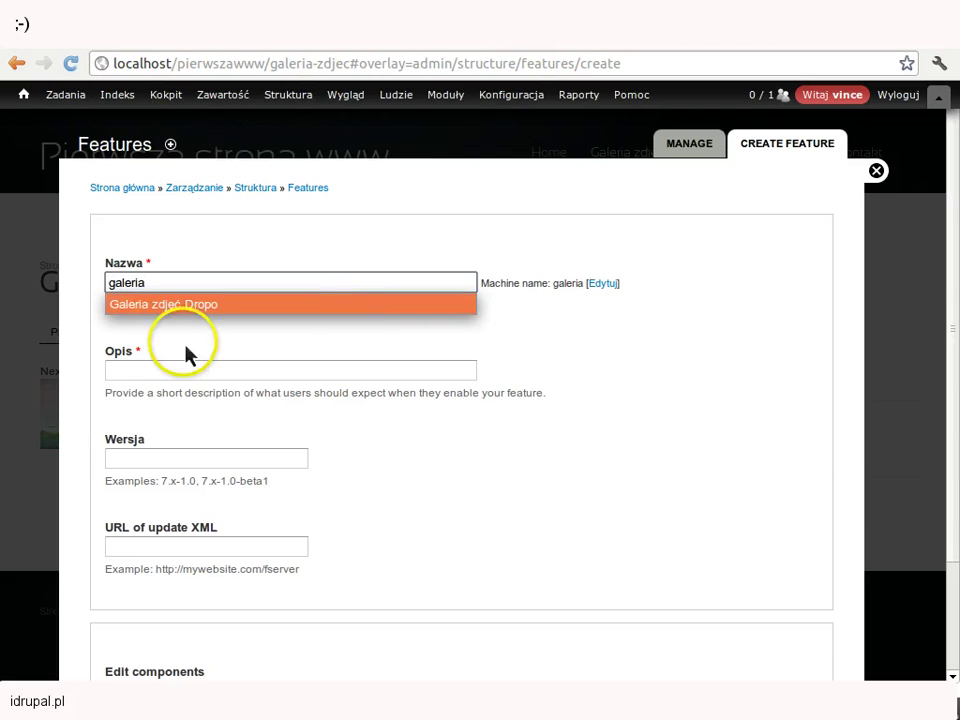
Step: Set the feature's description to "Tworzy galerię zdjęć z efektem lightbox" and its version to 7.x-1.0
left_click(187, 369)
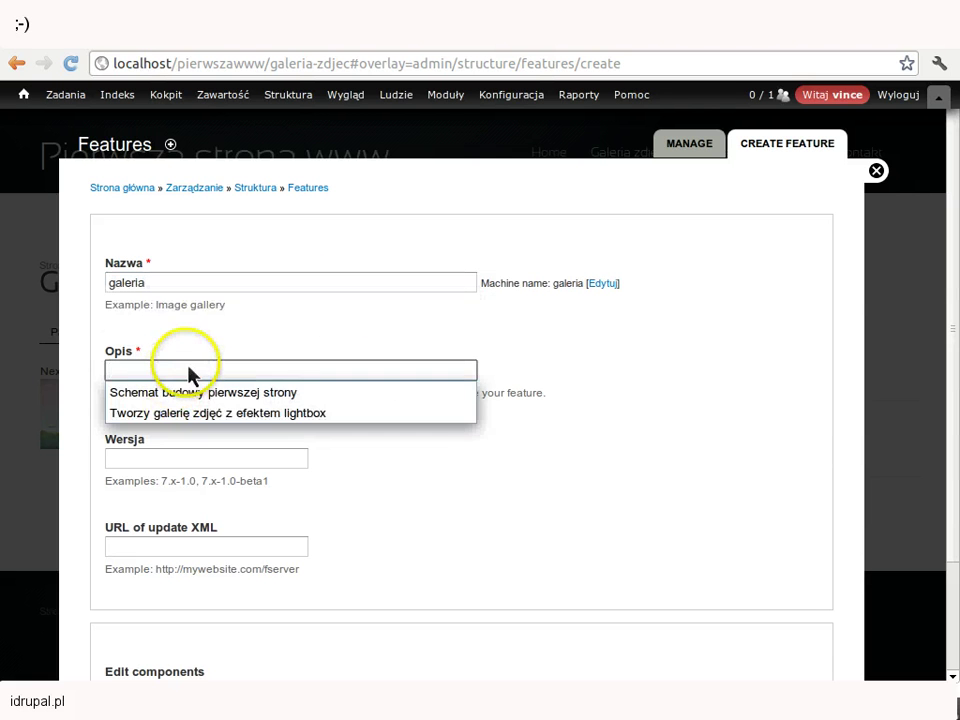
left_click(240, 413)
left_click(166, 465)
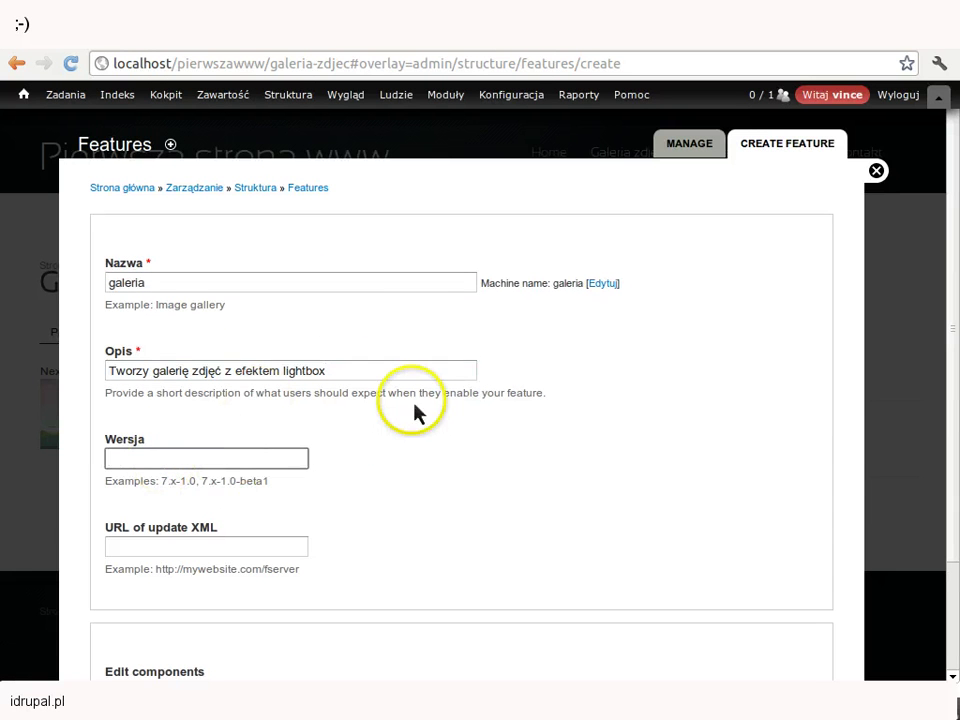
left_click(190, 465)
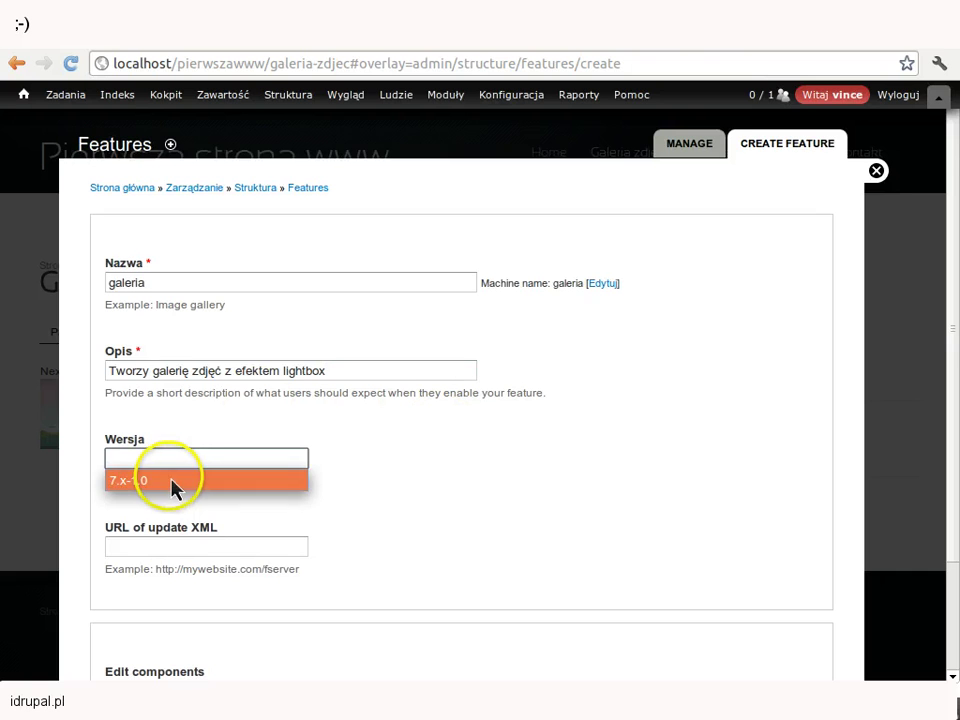
left_click(171, 488)
Step: Add the Galeria zdjec (galeria_zdjec) view from the Views components to the feature
scroll(242, 514, "down", 3)
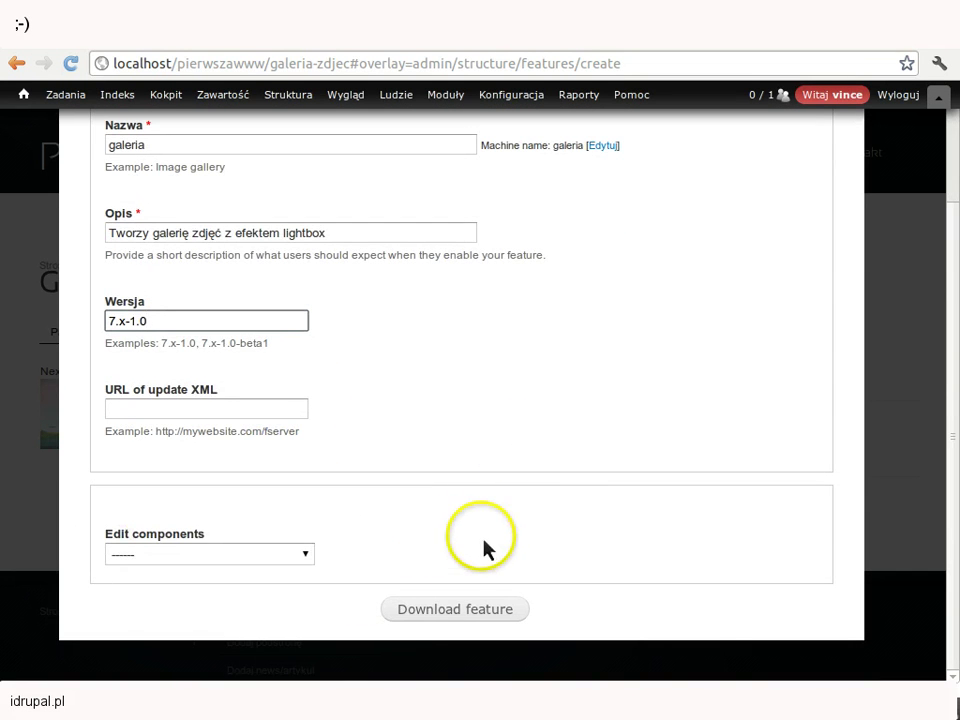
left_click(308, 555)
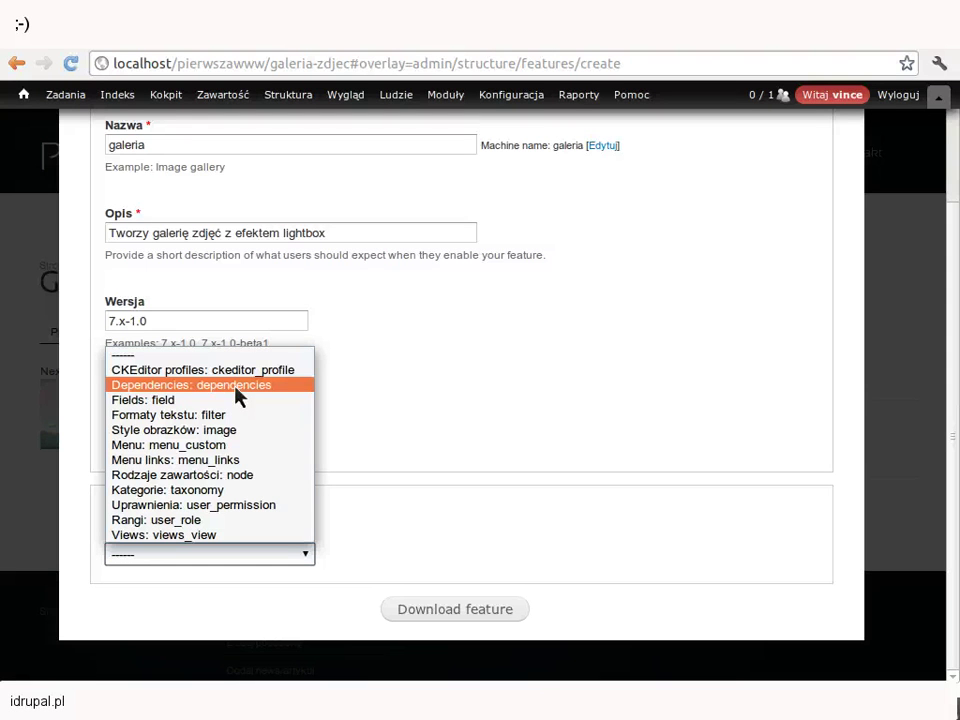
left_click_drag(230, 396, 202, 538)
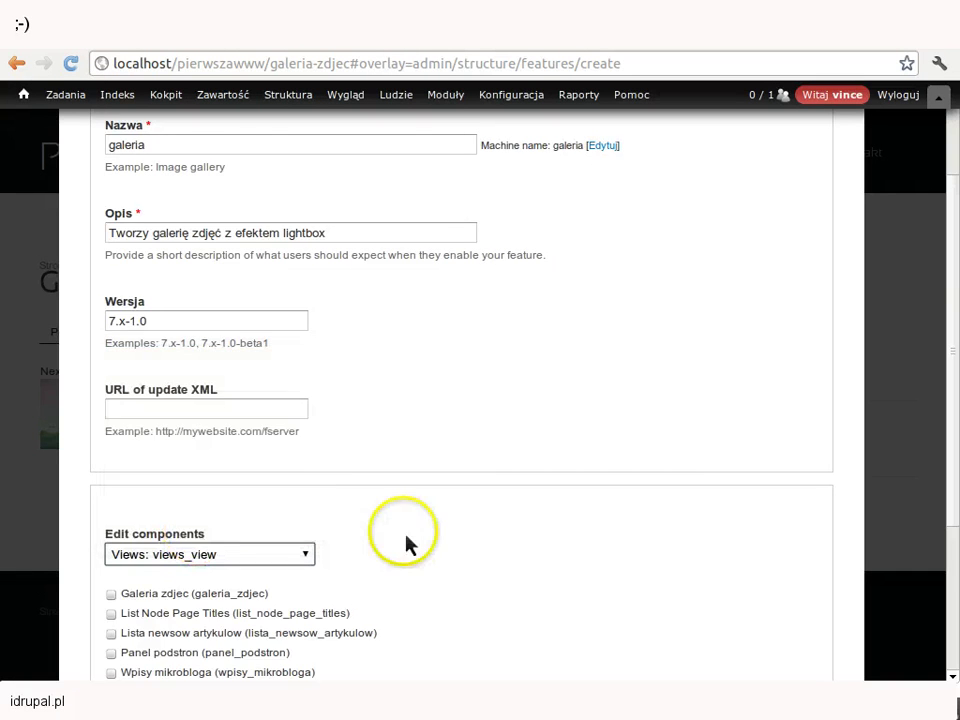
scroll(440, 545, "down", 2)
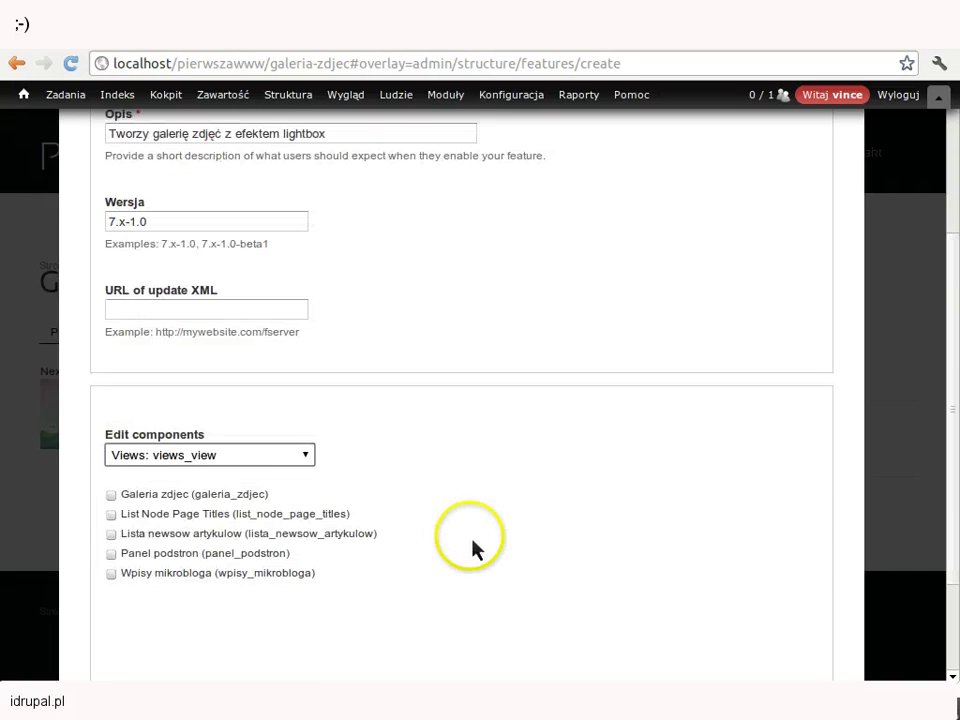
left_click(111, 495)
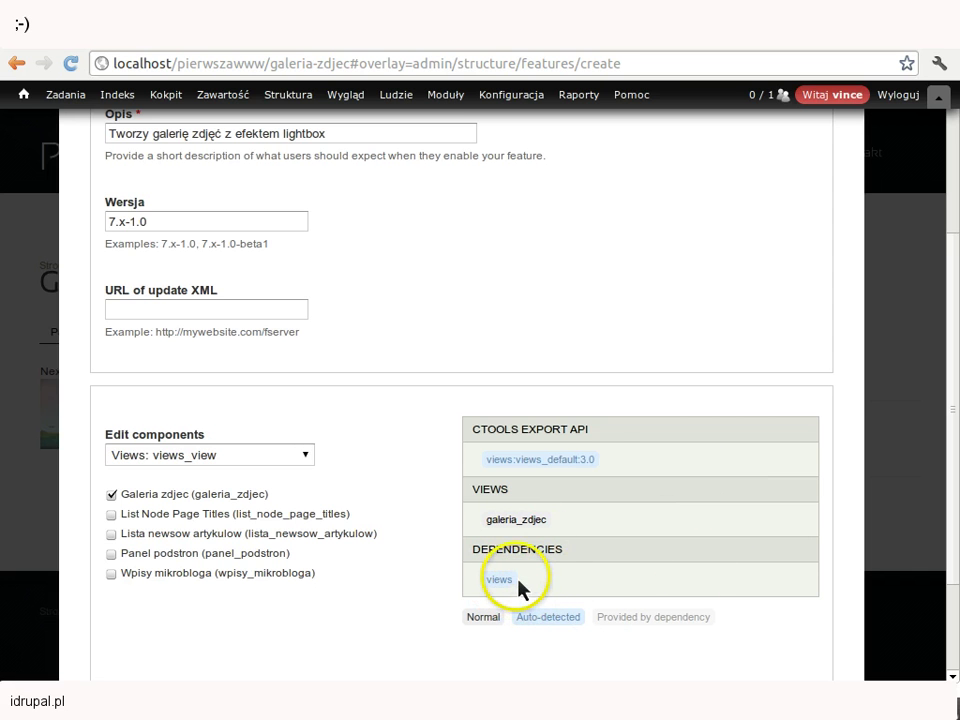
Step: Add the node-zdj_cie-field_foto field from the Fields components to the feature
left_click(301, 456)
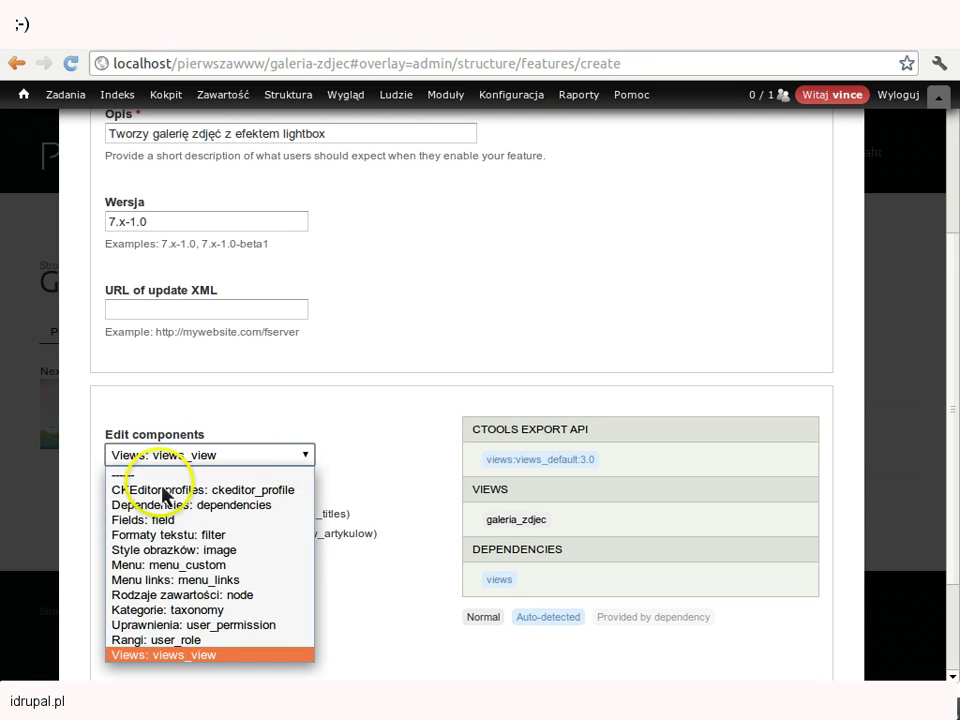
left_click(174, 518)
scroll(343, 589, "down", 3)
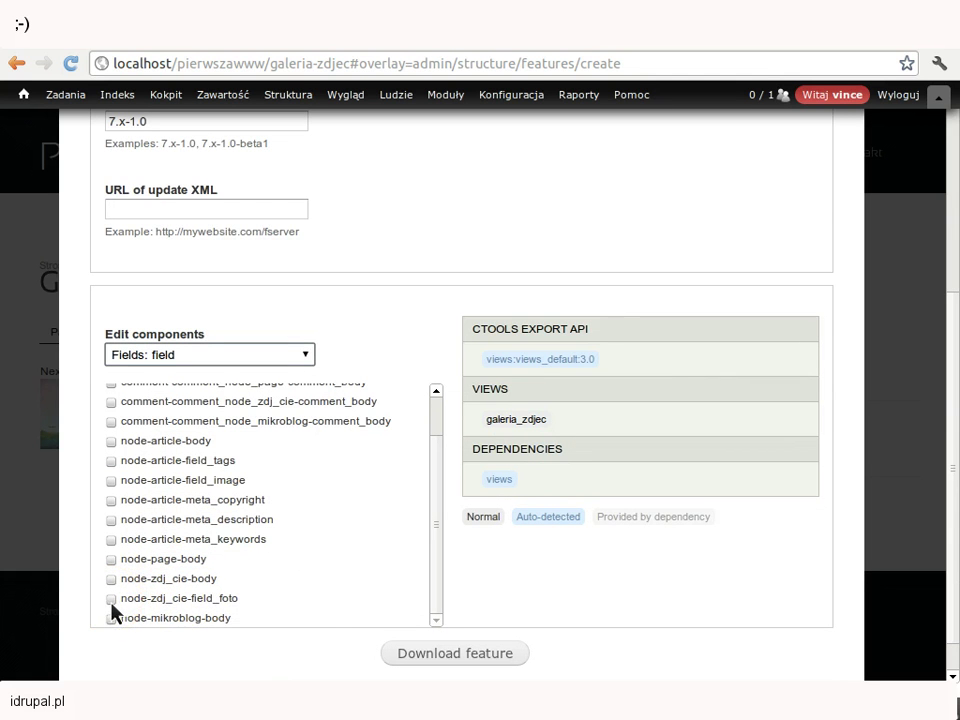
left_click(111, 600)
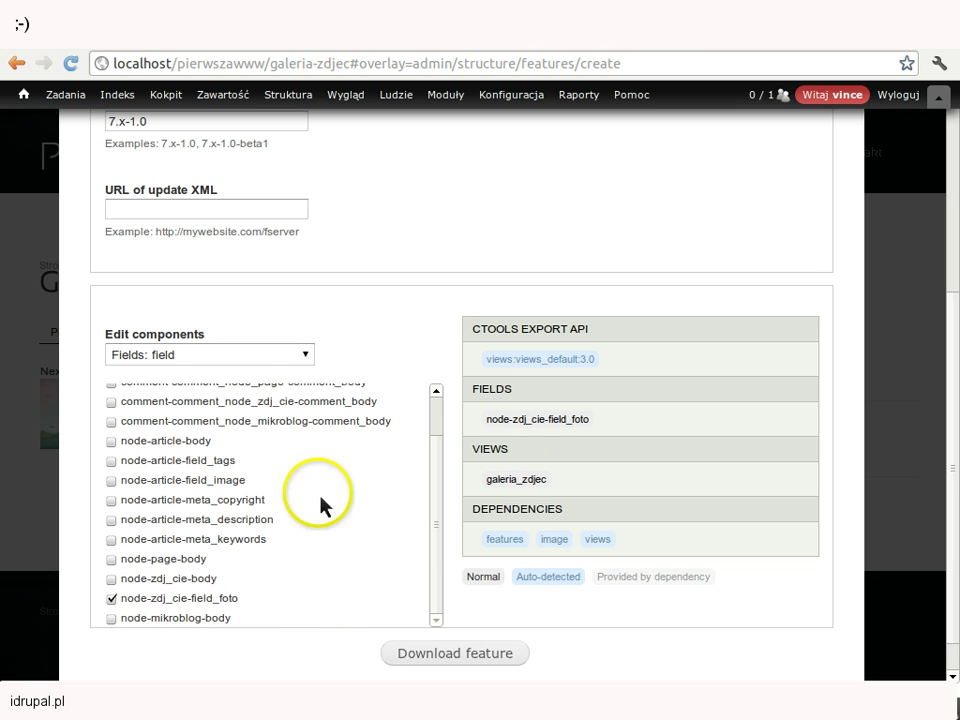
Step: Add the menu-zarz-dzaj link "Dodaj zdjęcie do galerii" from the Menu links components to the feature
left_click(305, 358)
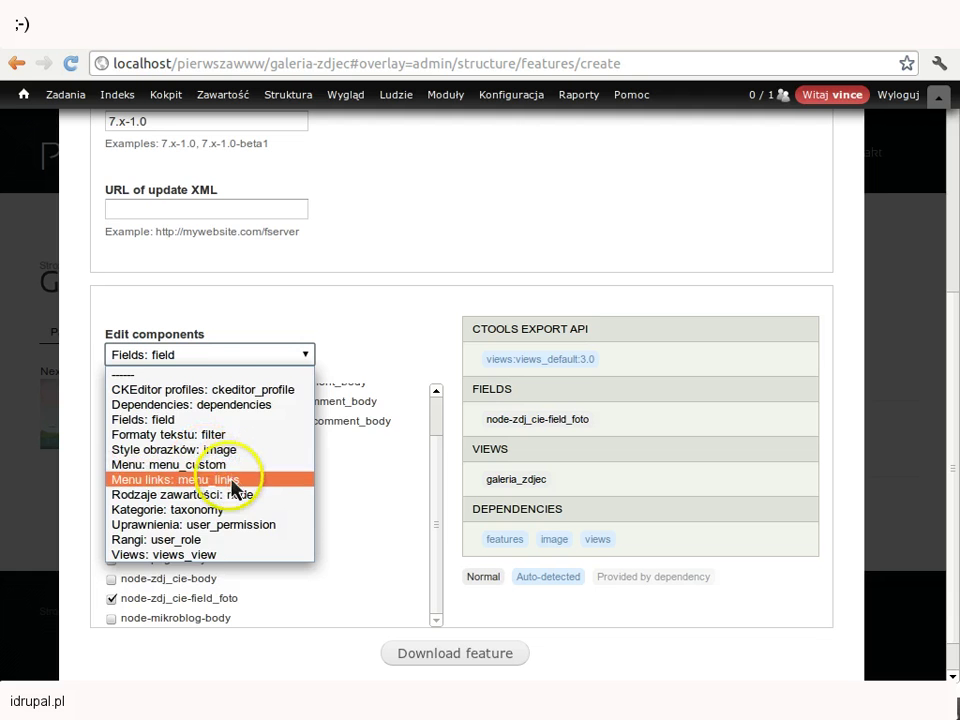
left_click(234, 487)
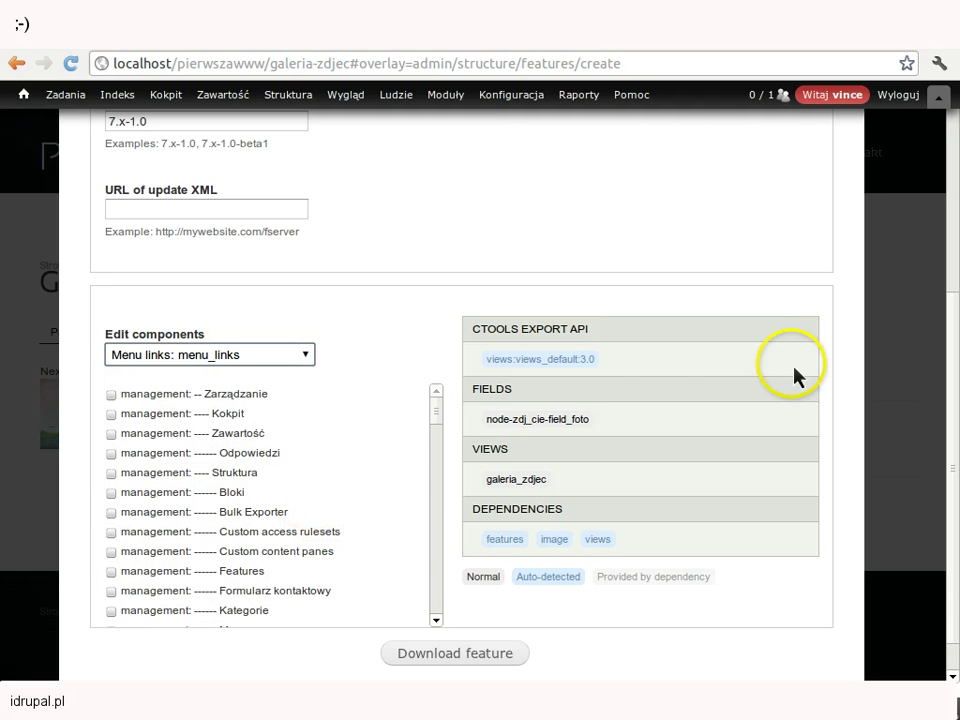
scroll(398, 460, "down", 3)
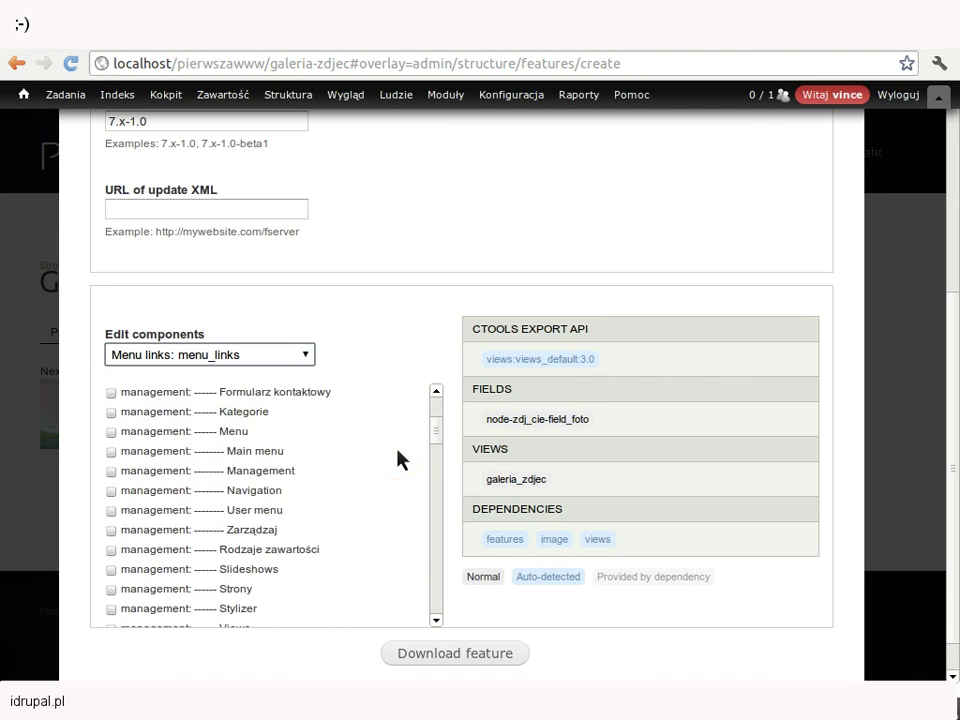
scroll(398, 460, "down", 12)
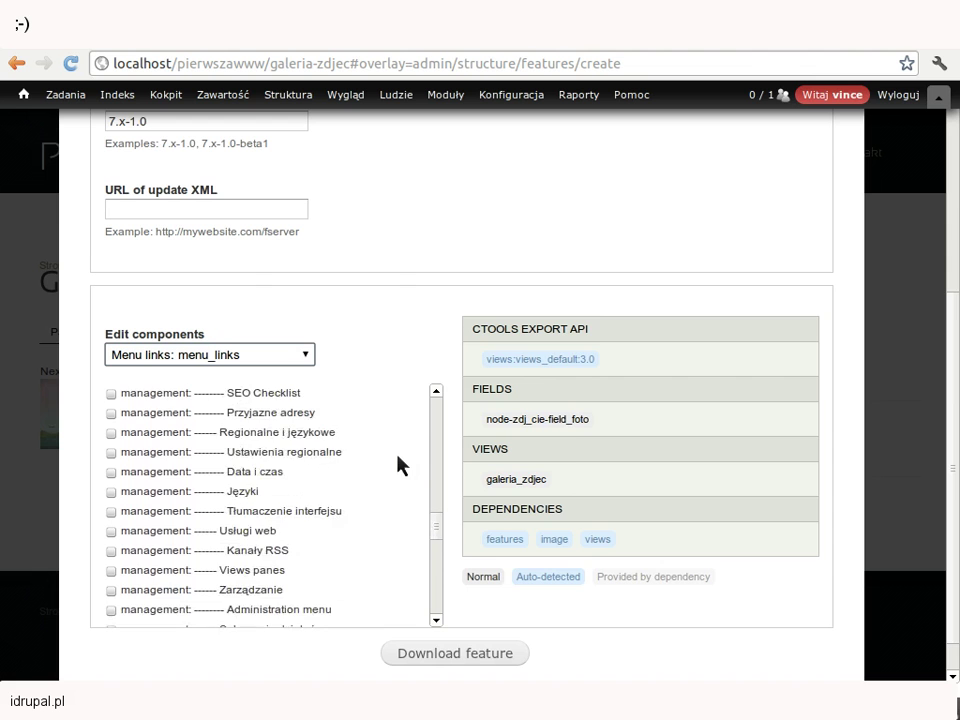
scroll(398, 465, "down", 10)
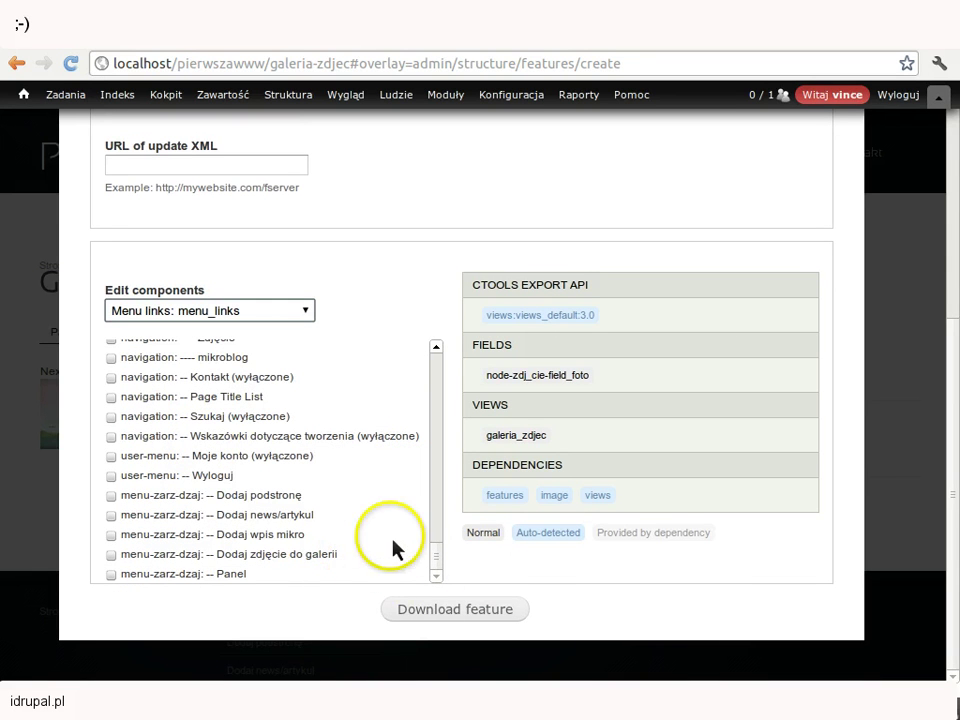
left_click(116, 558)
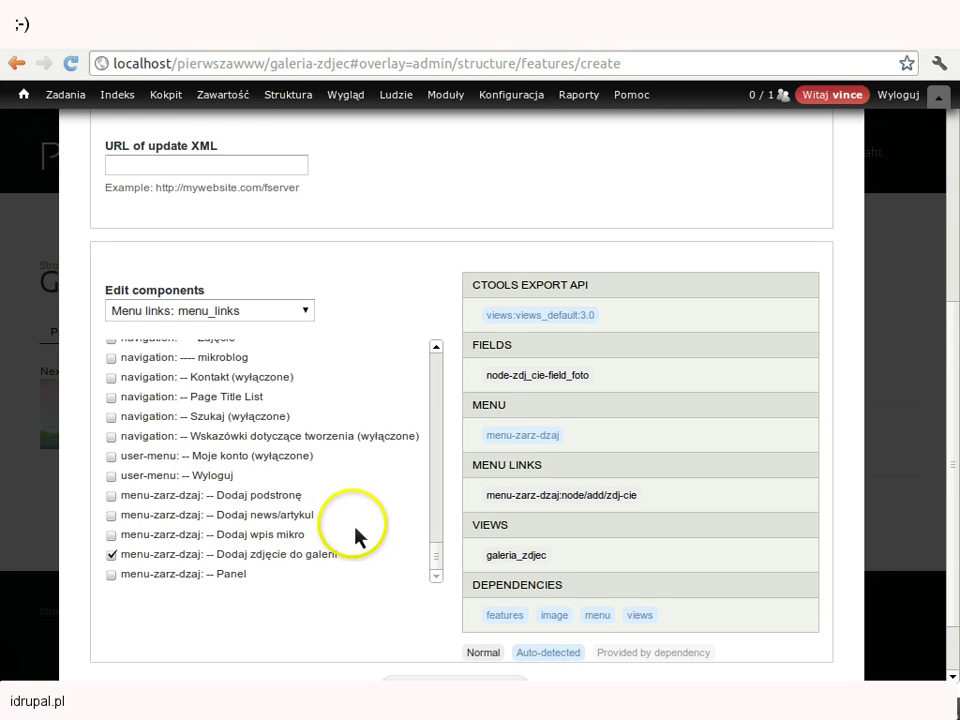
Step: Add the main-menu link "Galeria zdjec" from the Menu links components to the feature
scroll(385, 548, "up", 7)
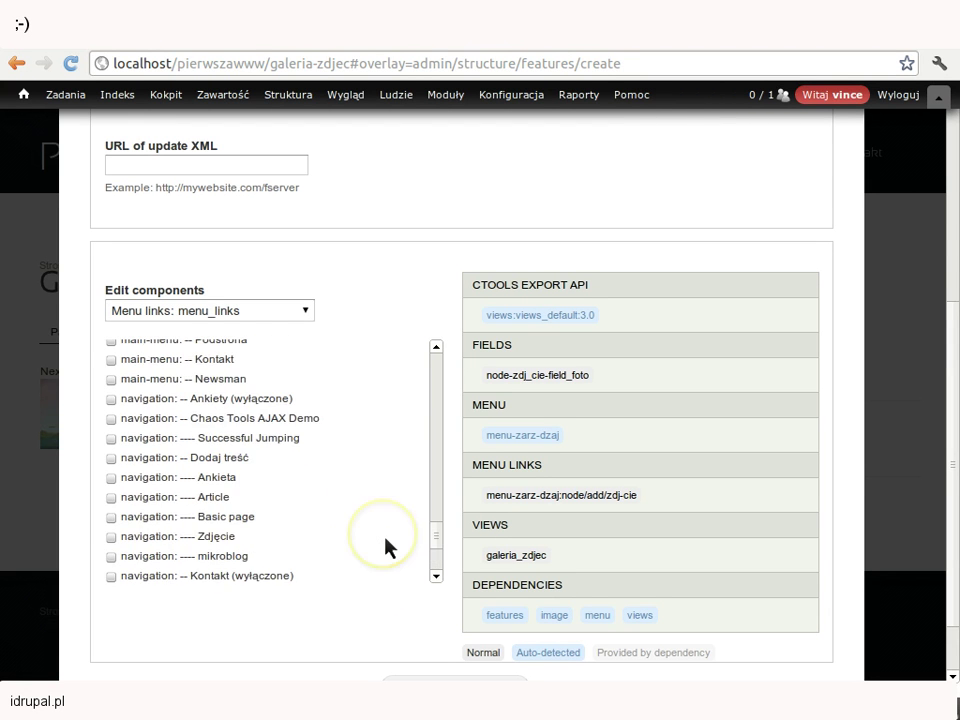
scroll(390, 548, "up", 1)
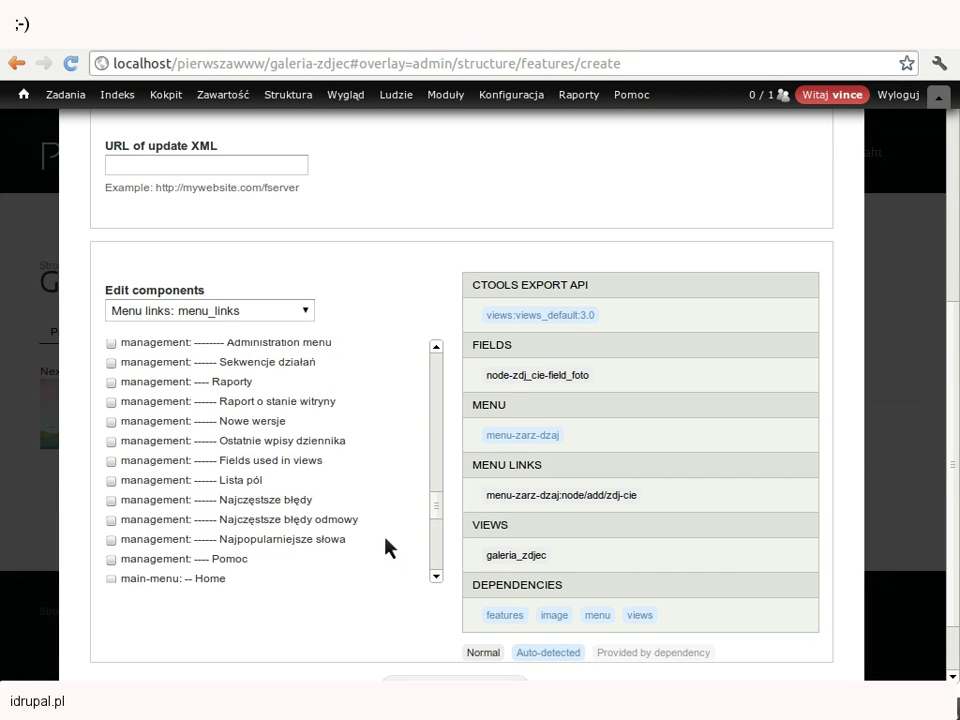
scroll(385, 548, "up", 1)
scroll(385, 548, "down", 6)
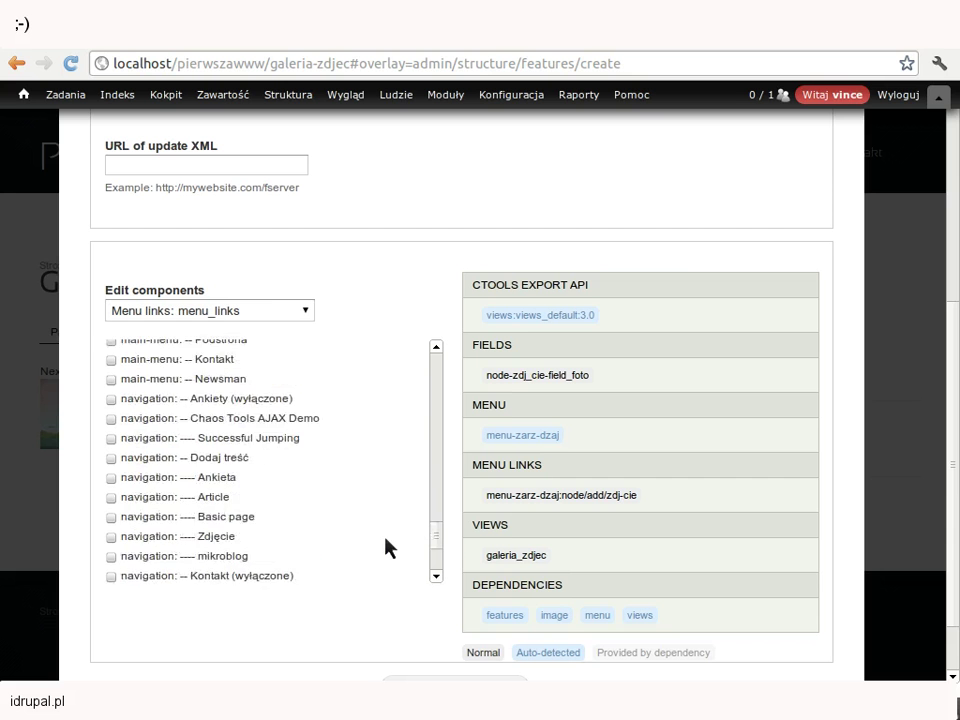
scroll(385, 548, "up", 15)
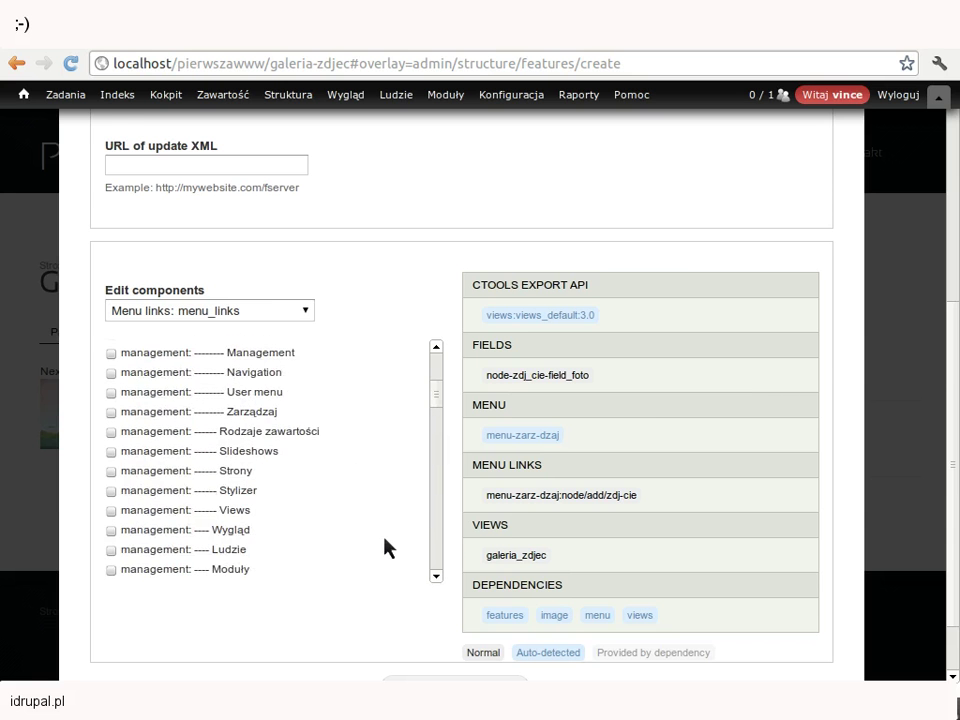
scroll(388, 548, "up", 8)
scroll(385, 548, "down", 5)
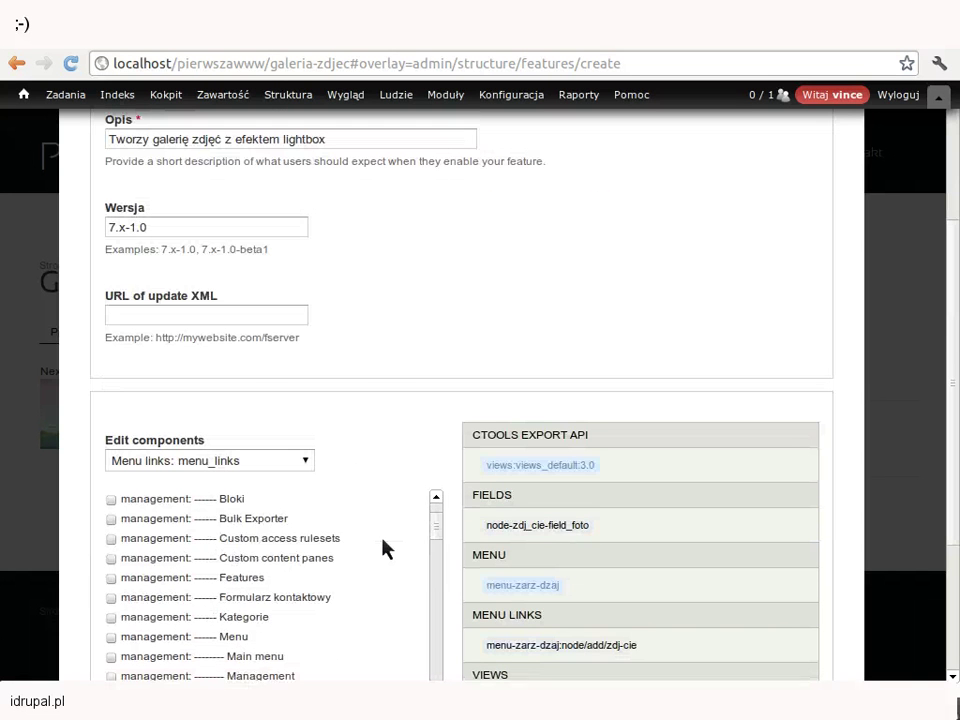
scroll(400, 550, "down", 3)
left_click_drag(439, 559, 467, 681)
scroll(64, 585, "down", 2)
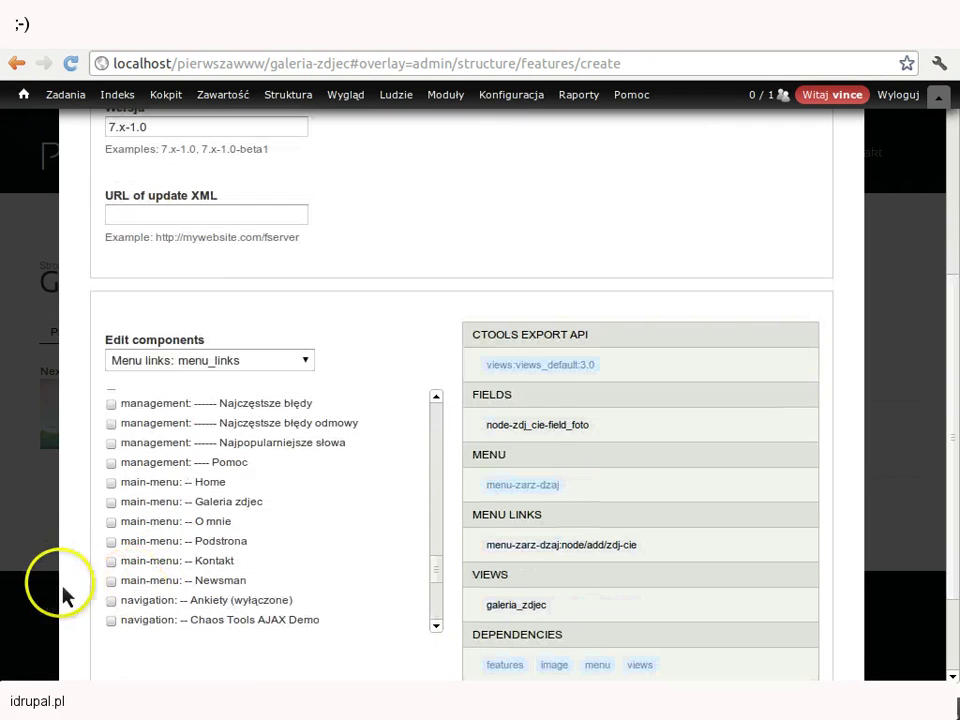
left_click(123, 504)
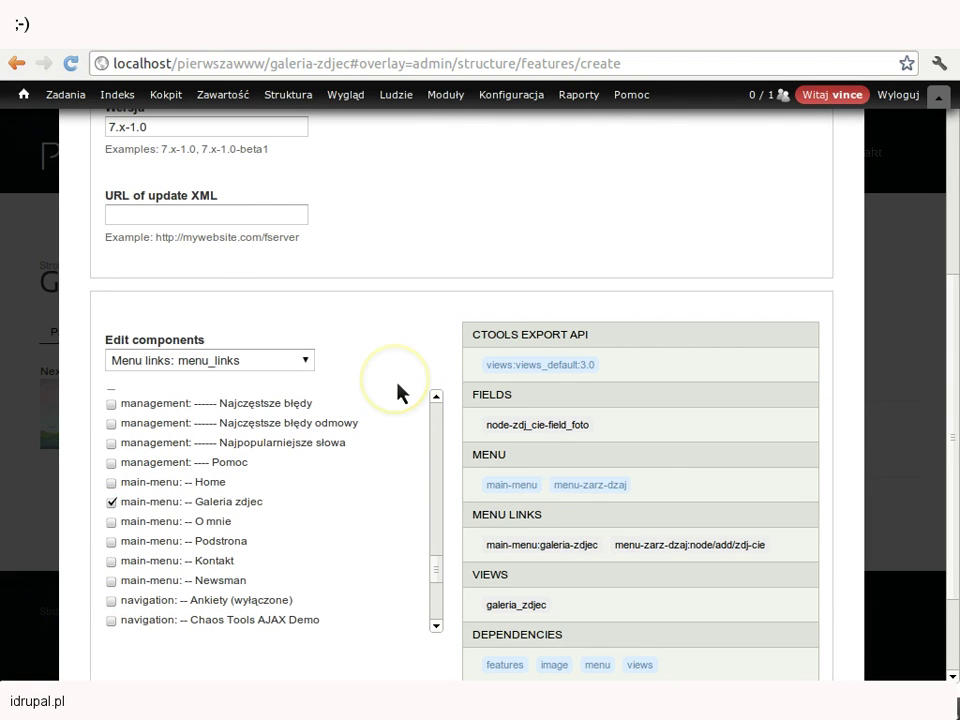
Step: Add the Zdjęcie content type from the Rodzaje zawartości components to the feature
left_click(310, 366)
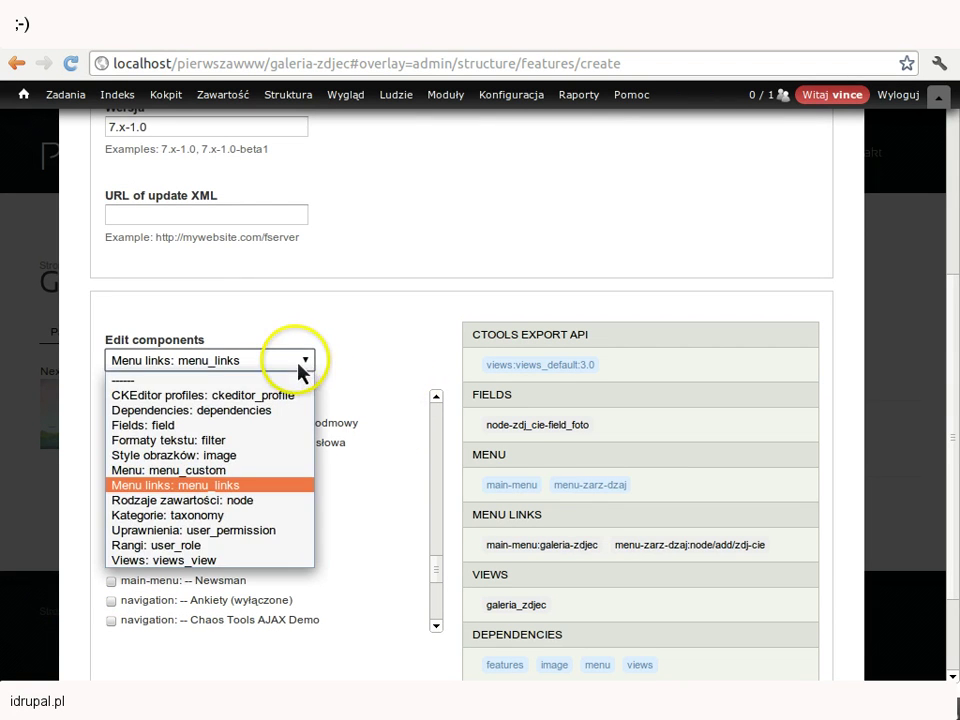
left_click(262, 501)
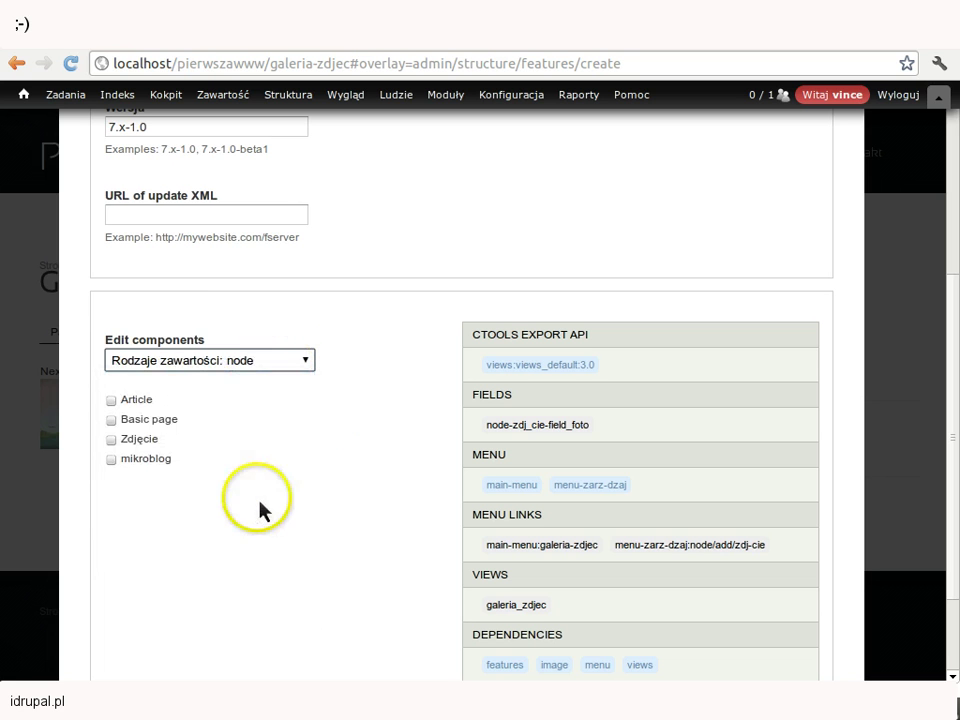
left_click(111, 439)
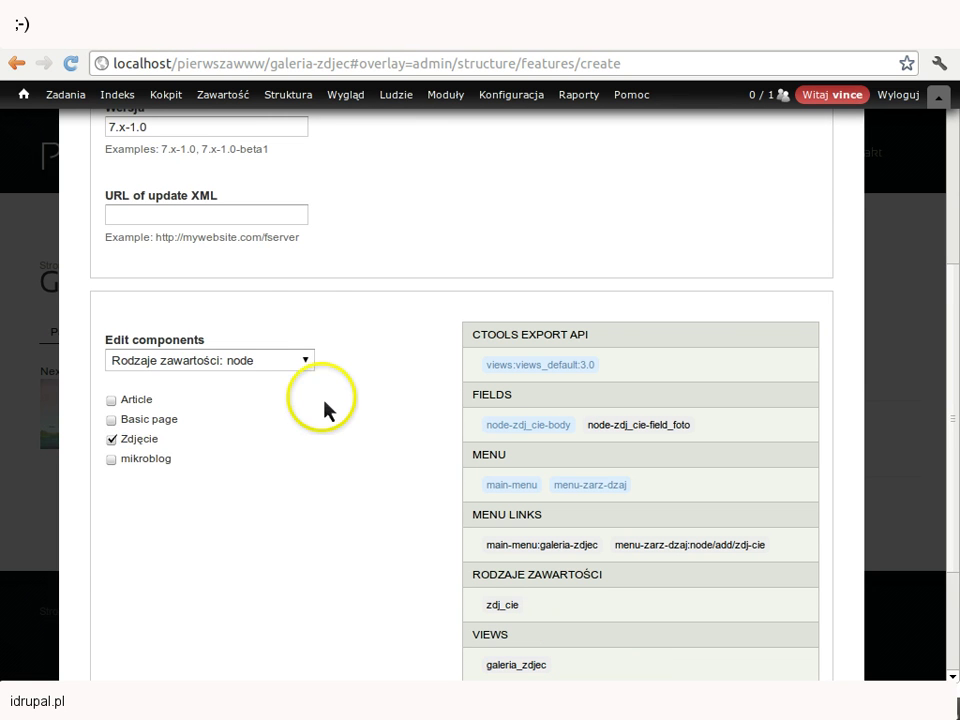
Step: Add the Colorbox module from the Dependencies components to the feature
left_click(306, 362)
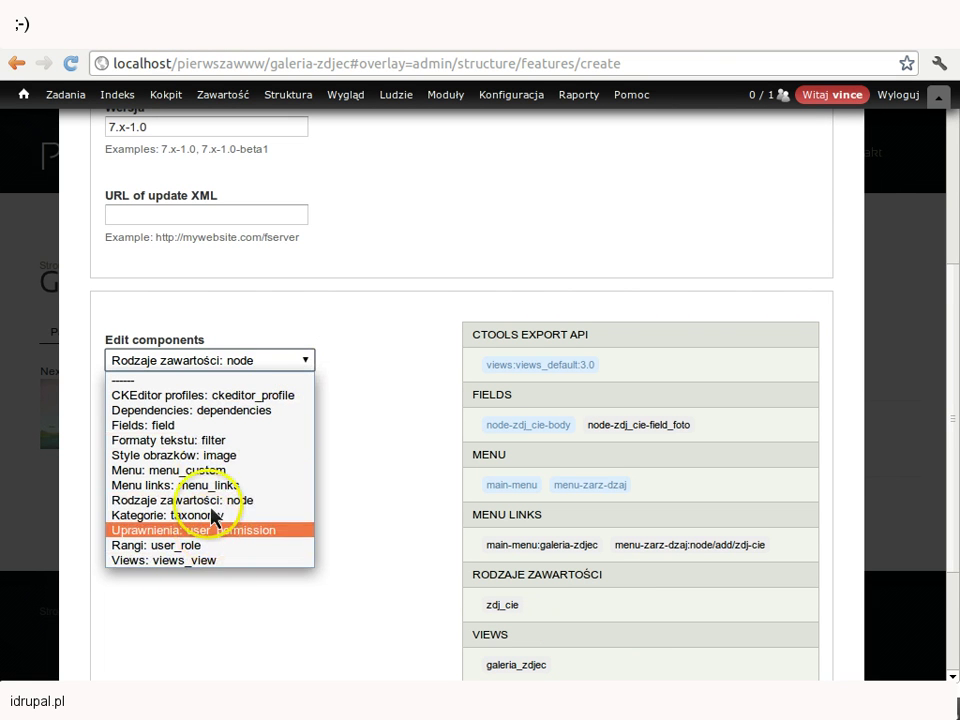
left_click(221, 455)
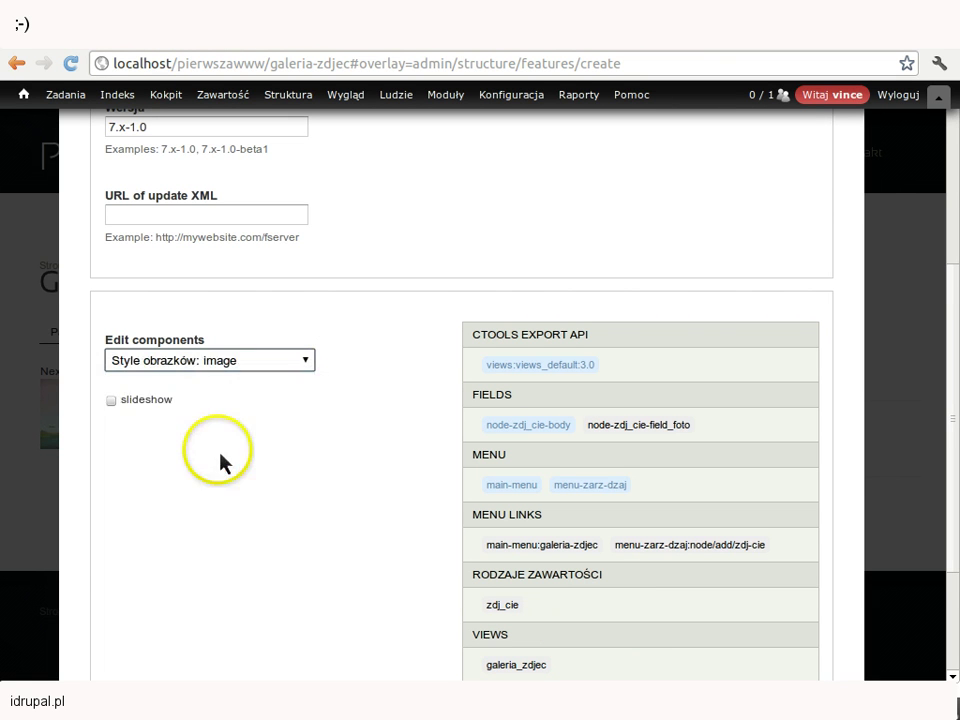
left_click(305, 366)
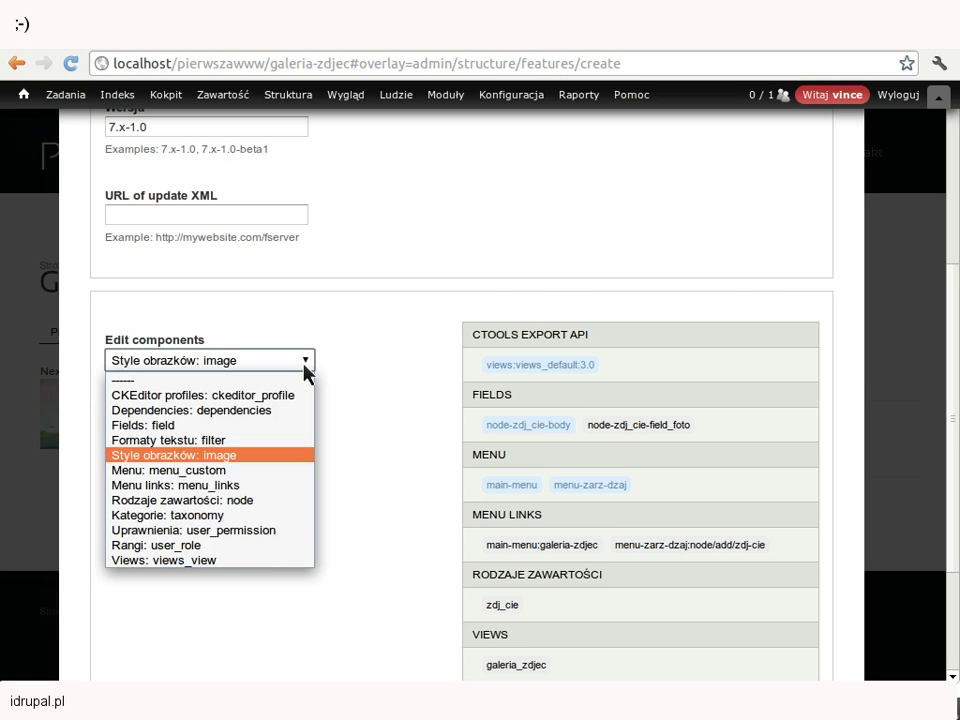
left_click(240, 410)
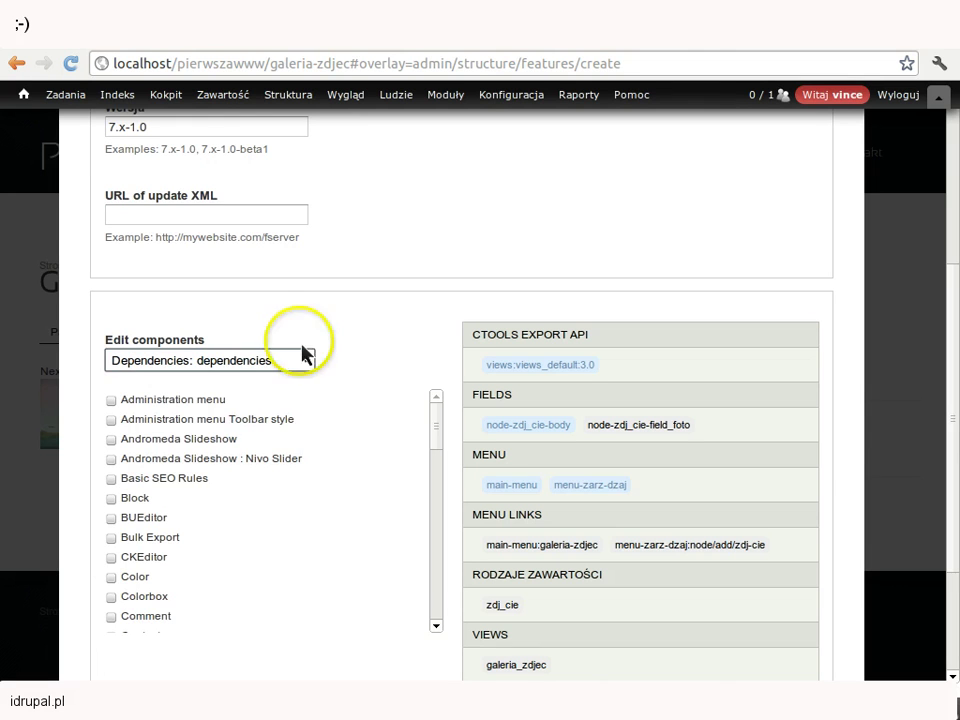
left_click(112, 597)
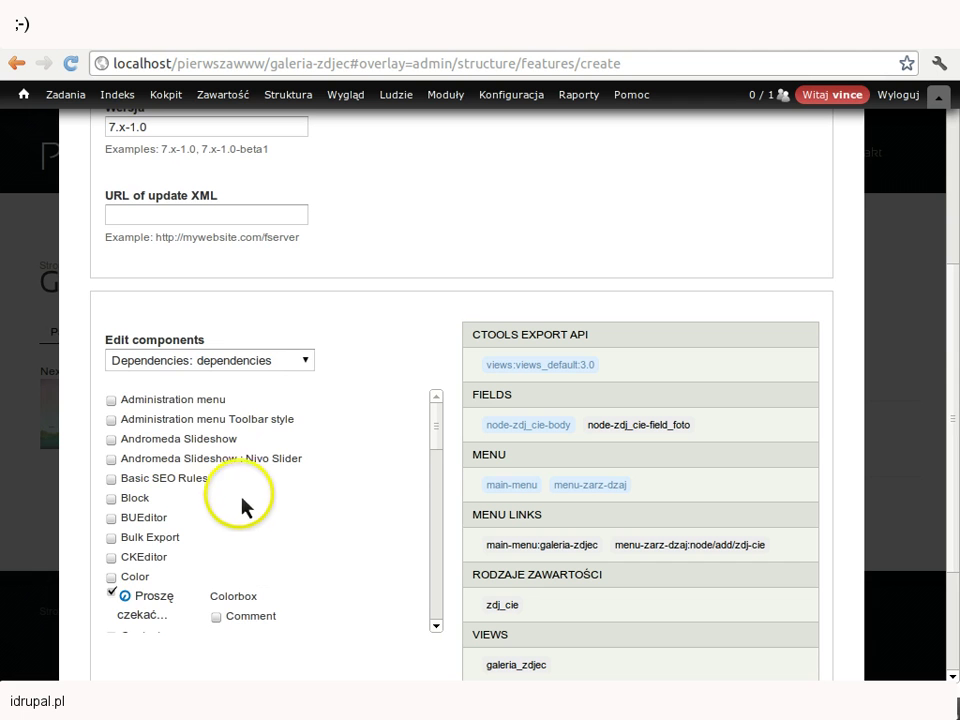
Step: Add the Chaos Tools (CTools) AJAX Example and Features modules to the feature's dependencies
scroll(250, 522, "down", 1)
scroll(260, 517, "down", 1)
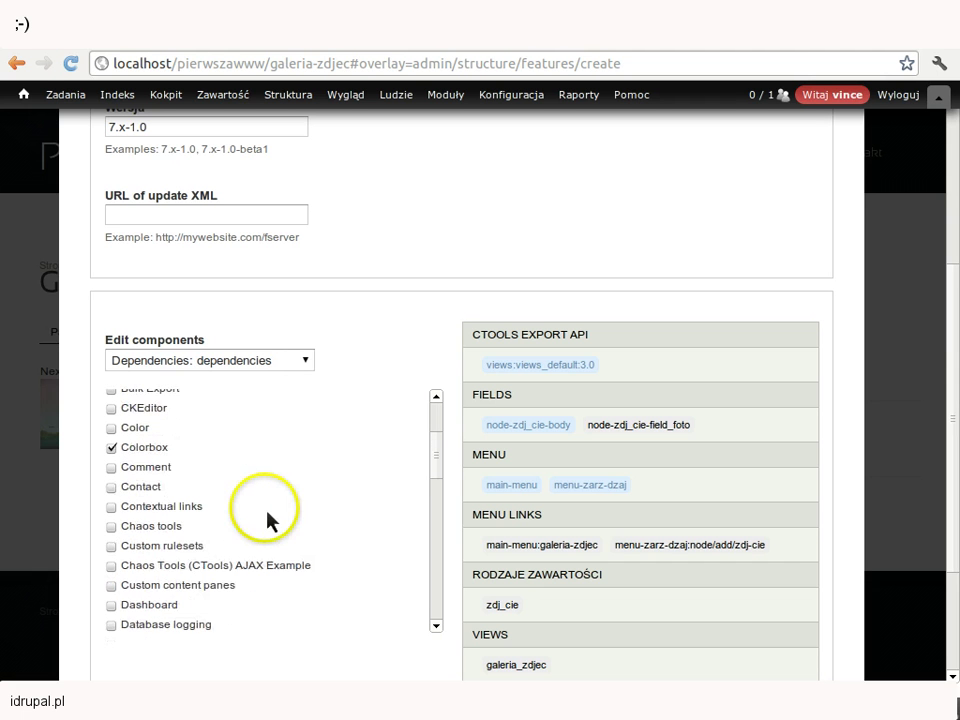
scroll(320, 515, "down", 1)
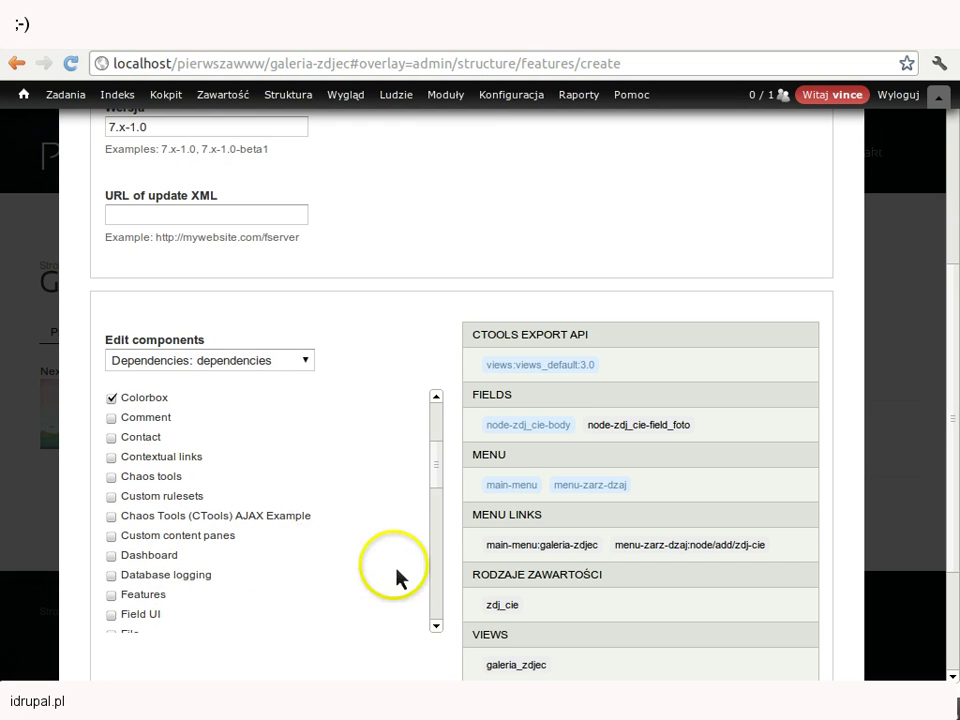
left_click(117, 518)
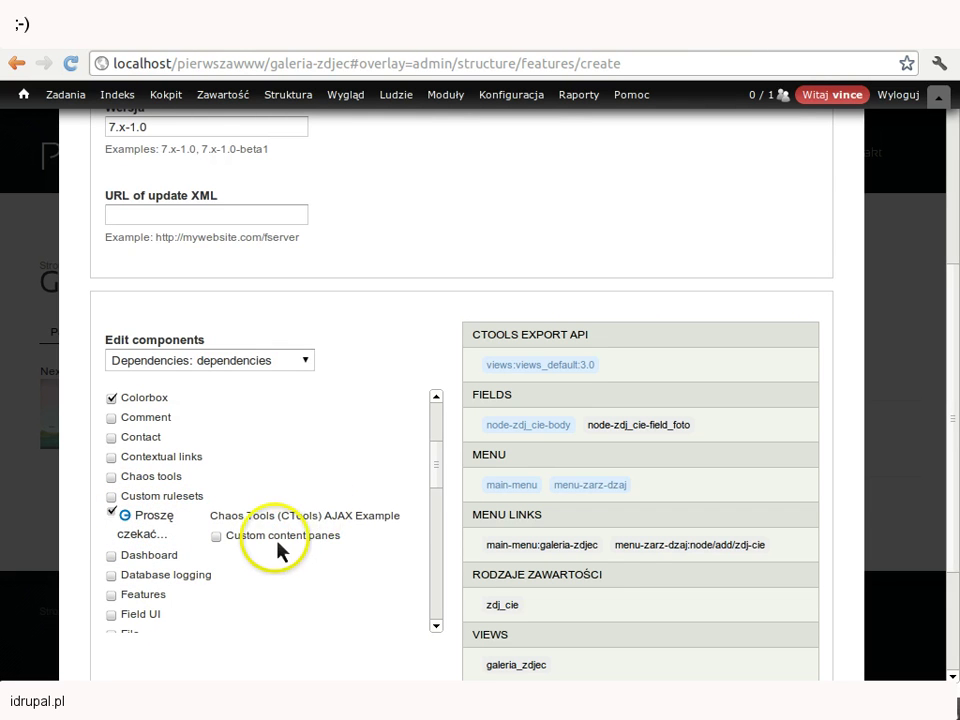
scroll(279, 546, "down", 1)
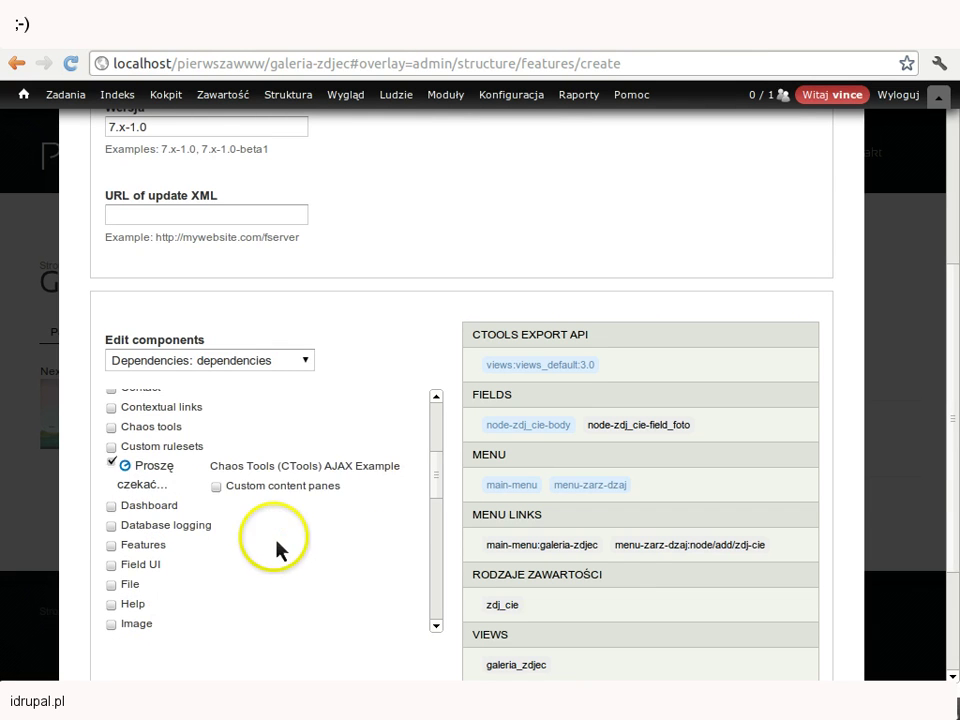
left_click(111, 545)
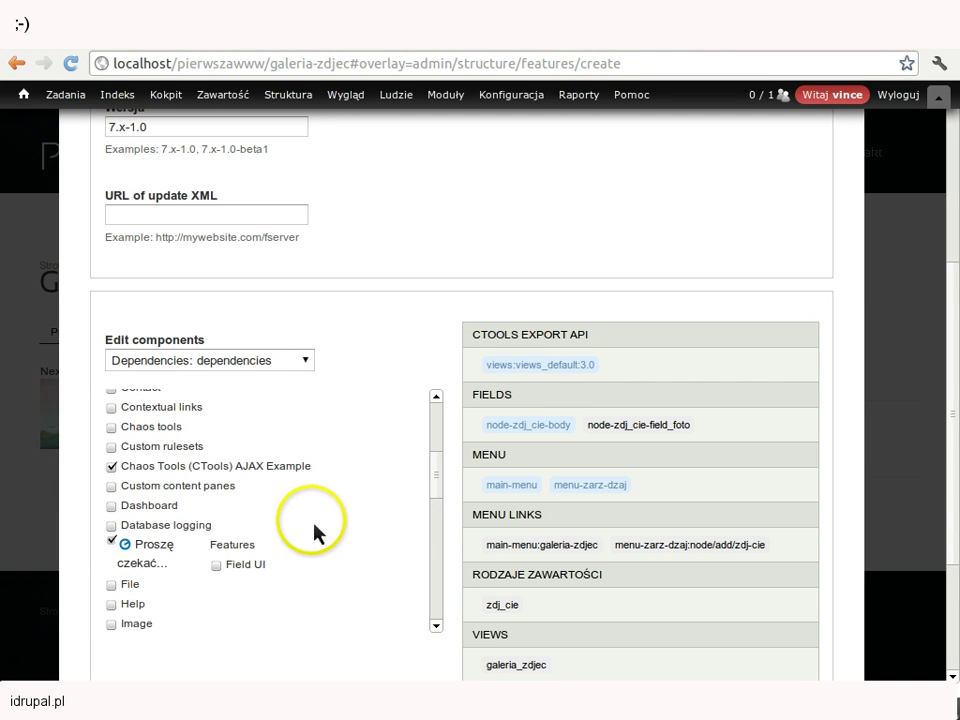
Step: Add the Views and Views UI modules to the feature's dependencies
scroll(240, 565, "down", 1)
scroll(281, 570, "down", 1)
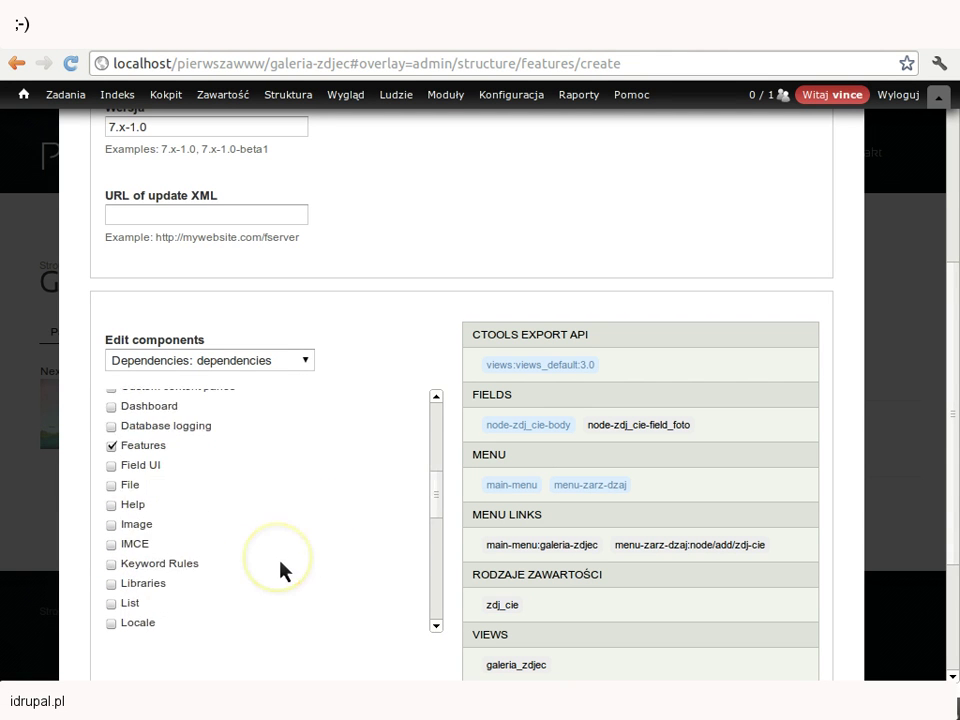
scroll(300, 571, "down", 2)
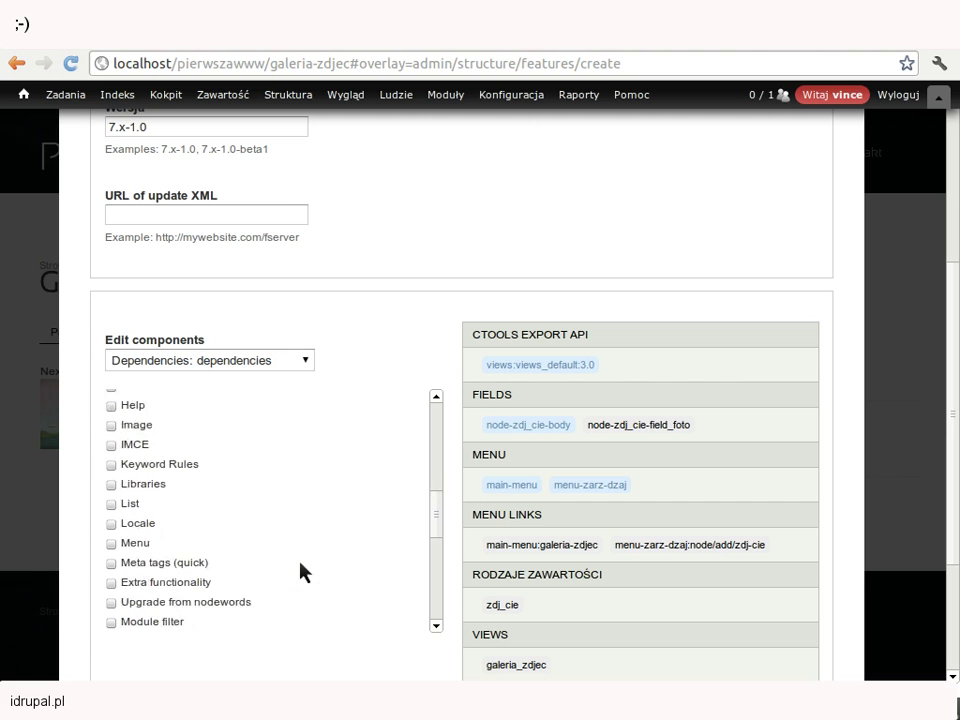
scroll(300, 572, "down", 5)
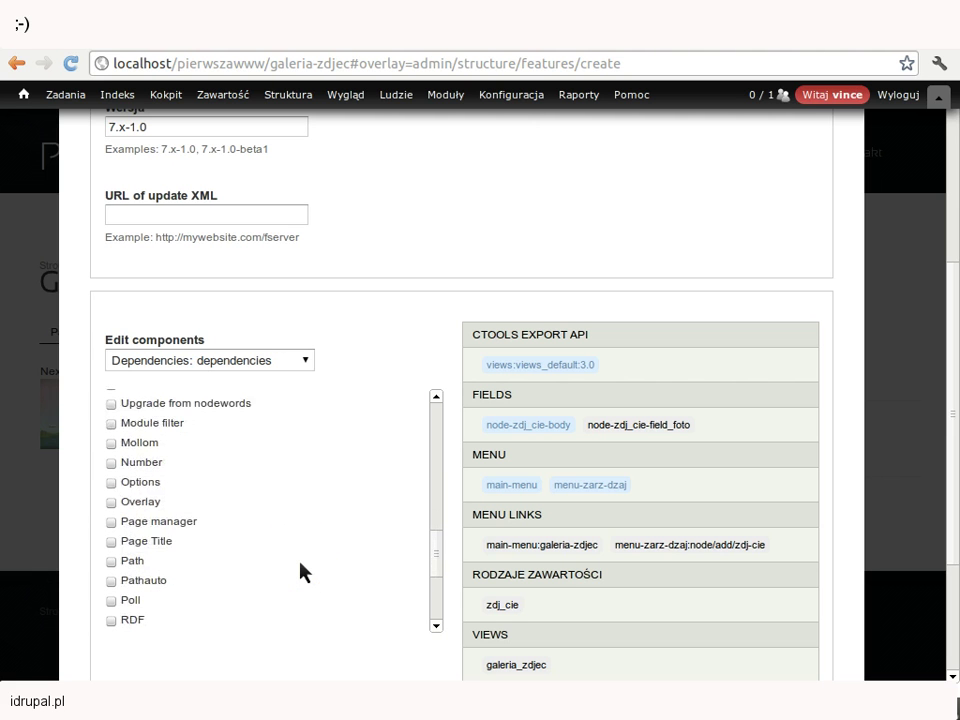
scroll(300, 572, "down", 5)
scroll(300, 572, "down", 1)
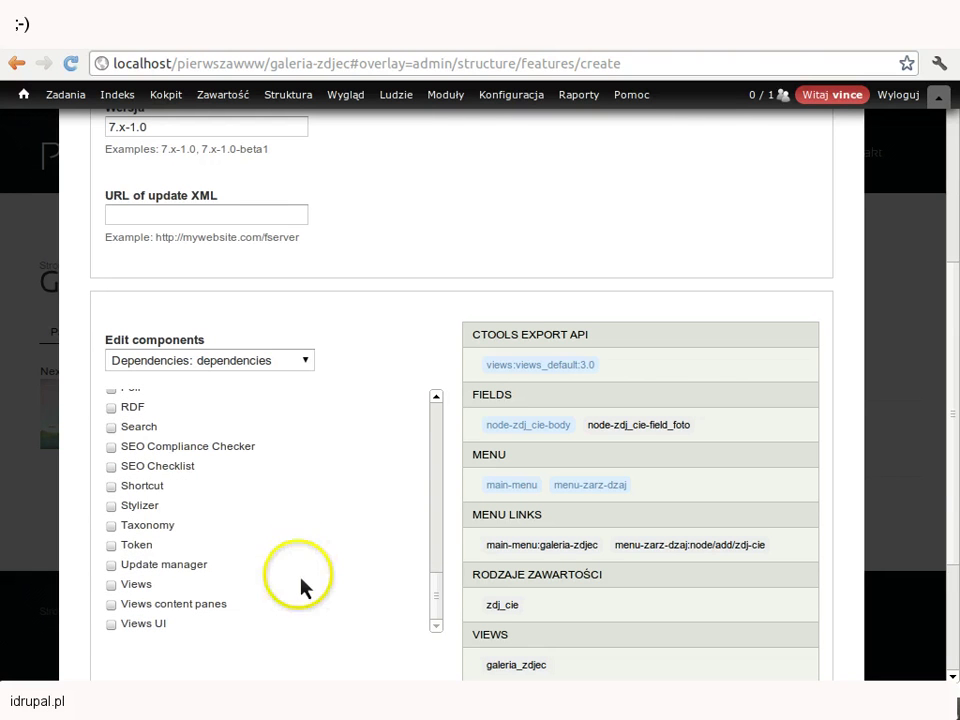
left_click(112, 586)
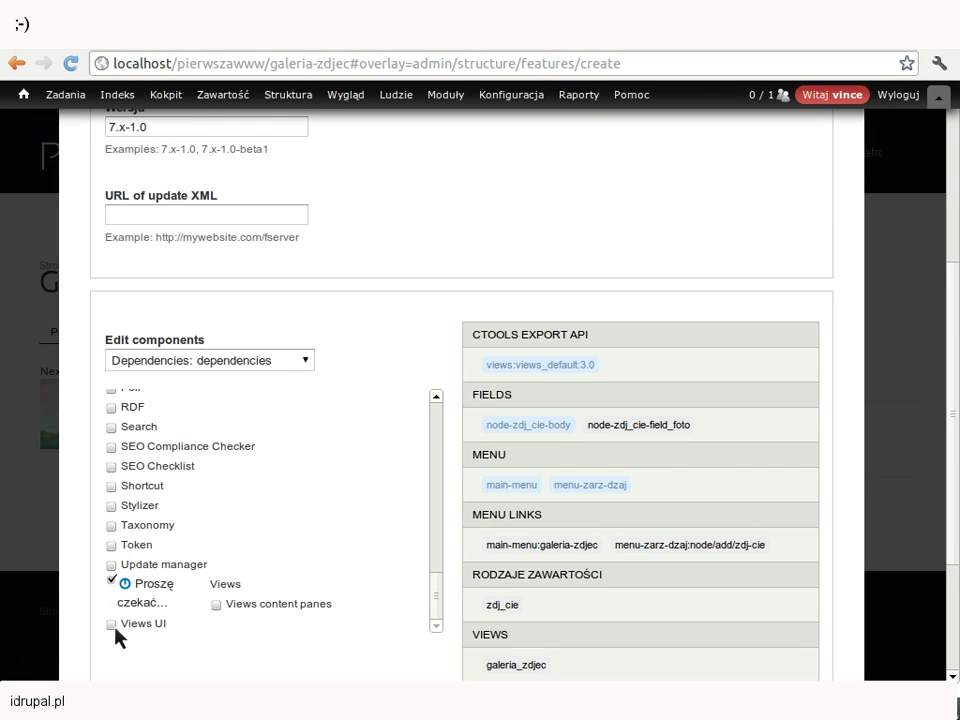
left_click(112, 625)
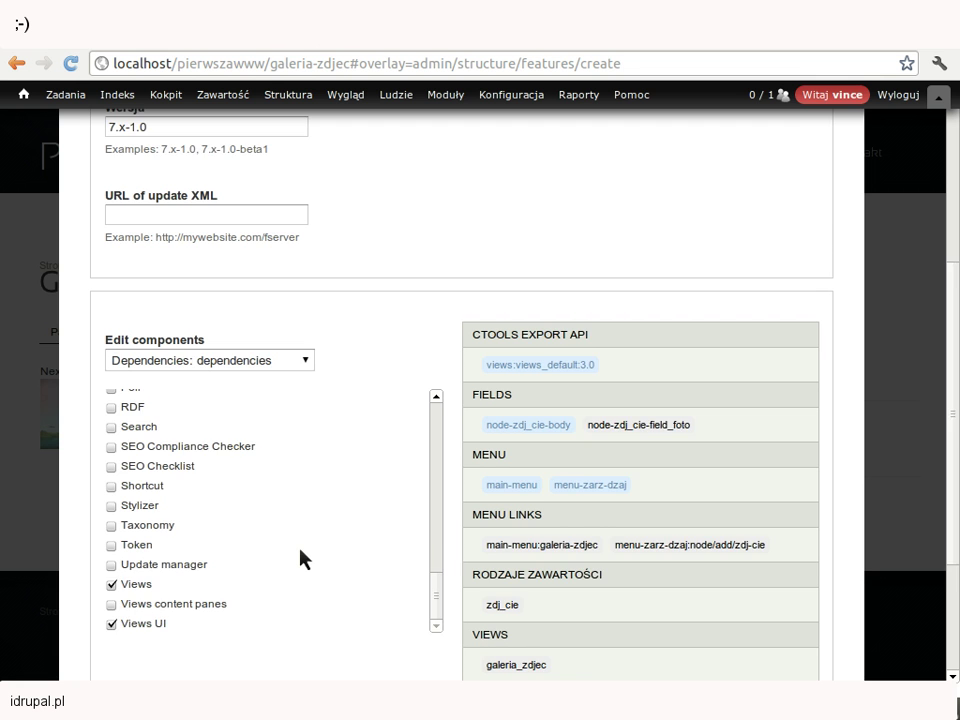
Step: Download the feature and save it as galeria-7.x-1.0.tar in the Pulpit folder
scroll(300, 558, "down", 1)
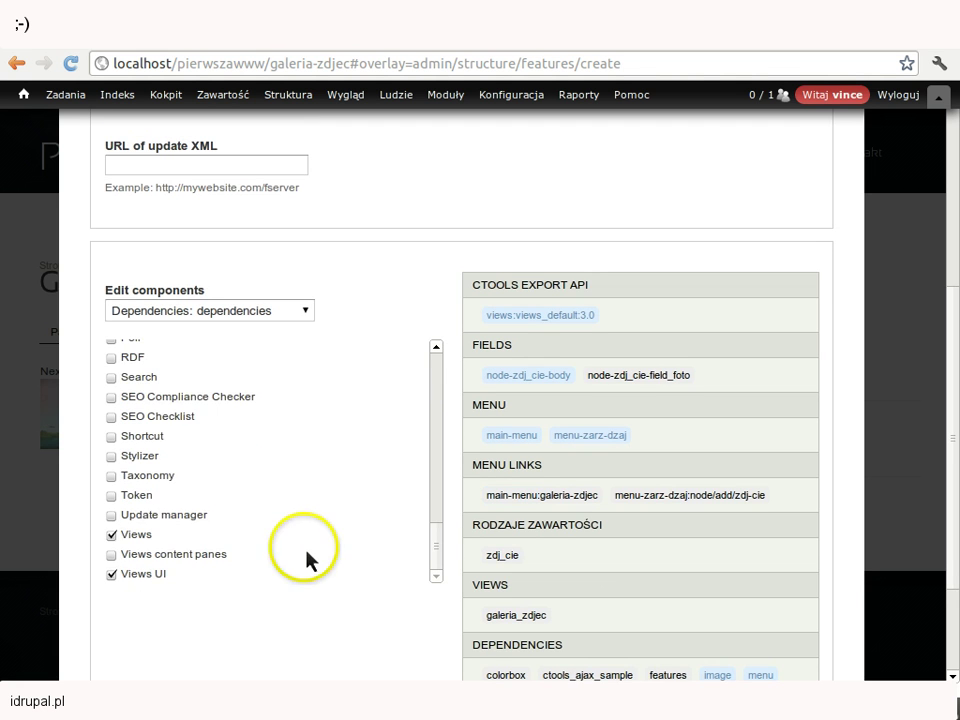
scroll(307, 562, "up", 2)
scroll(210, 619, "down", 3)
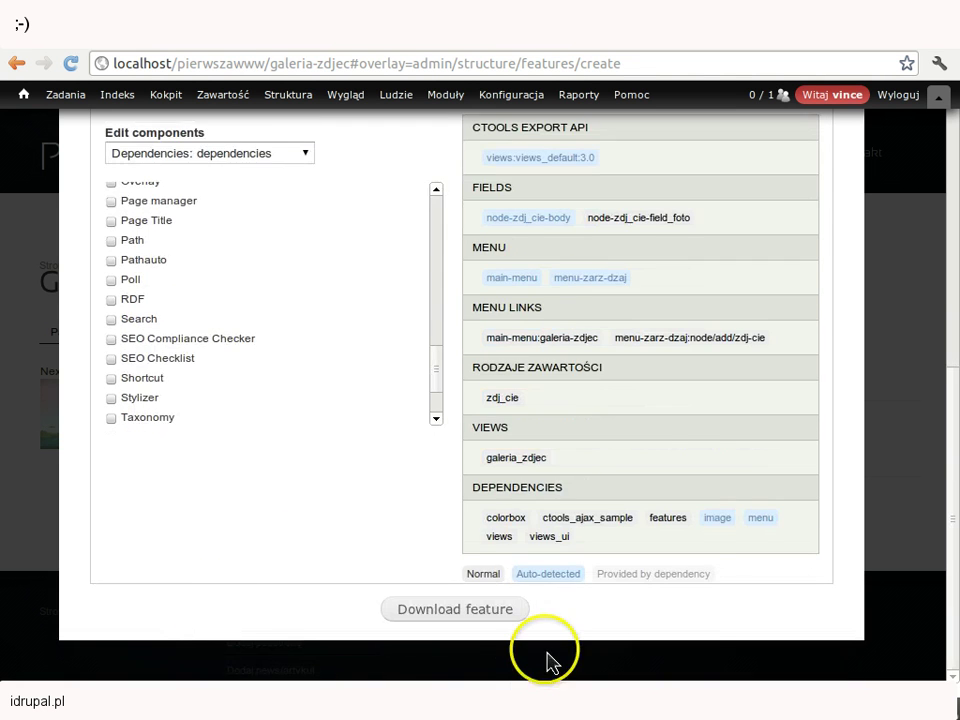
left_click(466, 619)
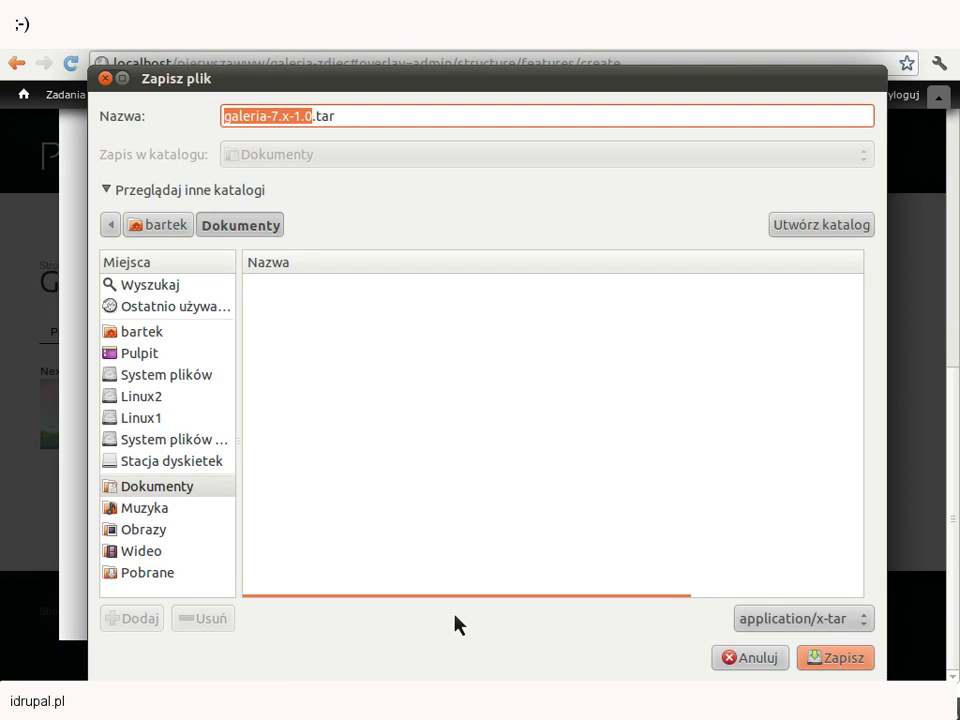
left_click(119, 352)
left_click(119, 353)
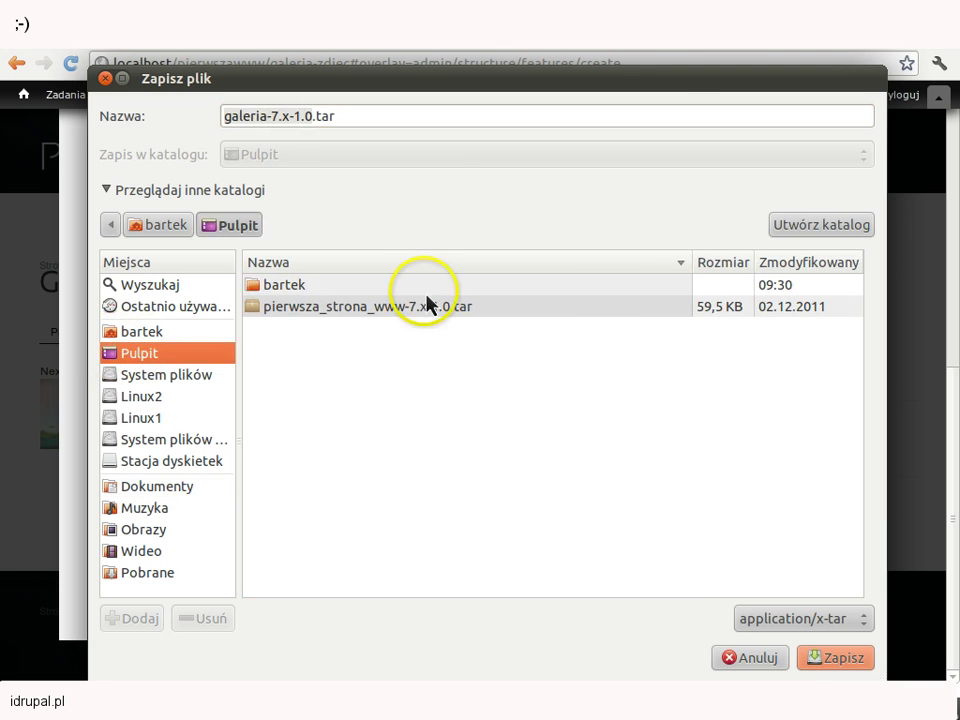
left_click(842, 662)
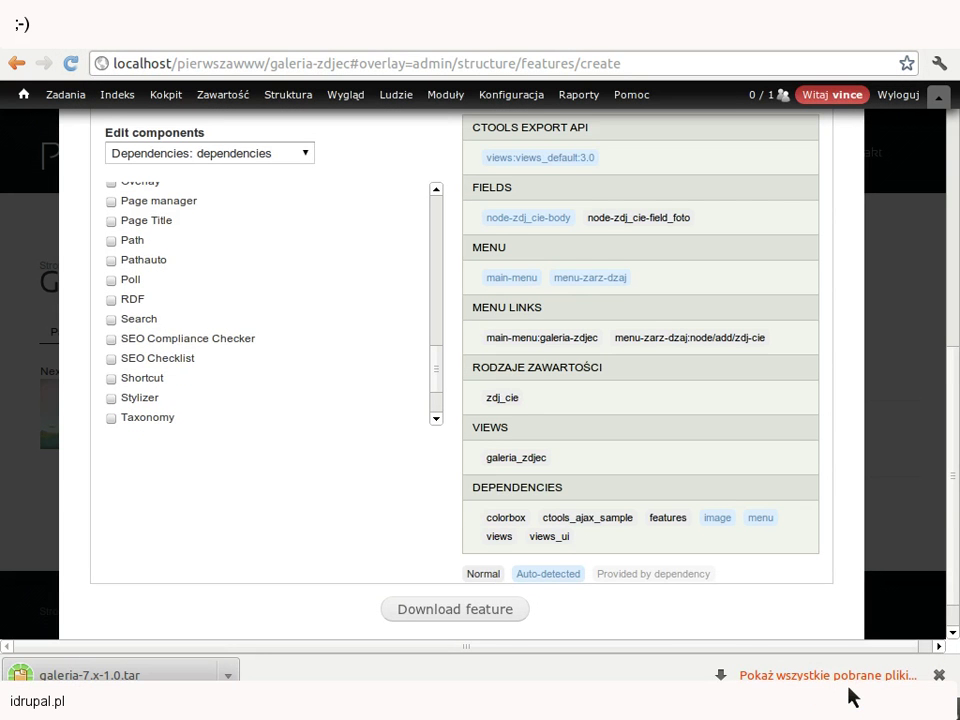
Step: Switch to a terminal, change into the Pulpit directory and list its files
key("ctrl+alt+t")
left_click(283, 383)
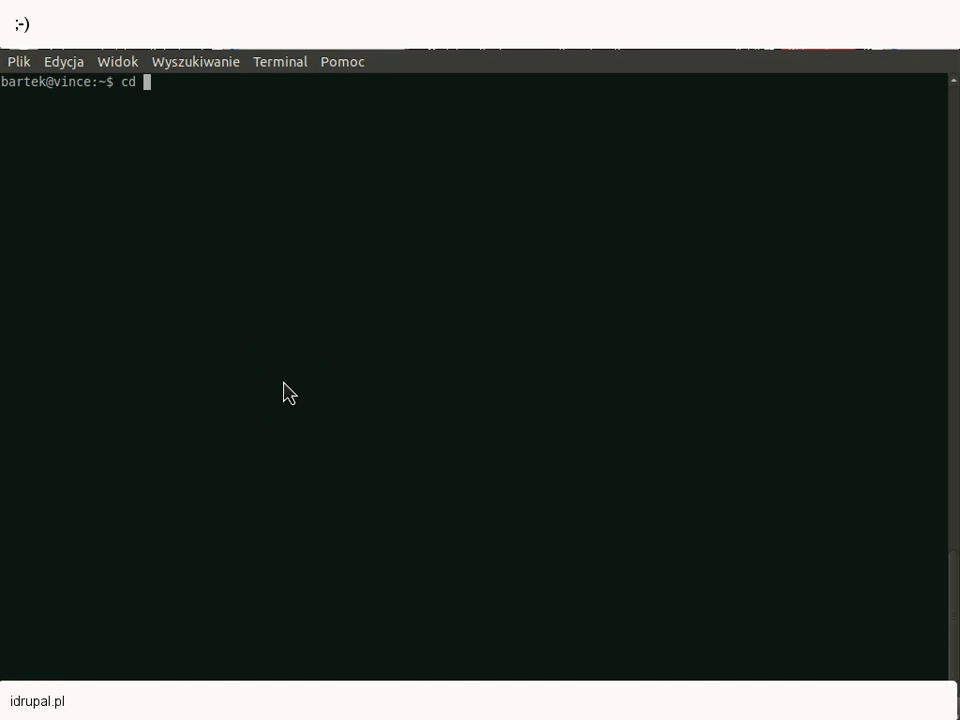
type("cd Pu")
key("Tab")
key("Return")
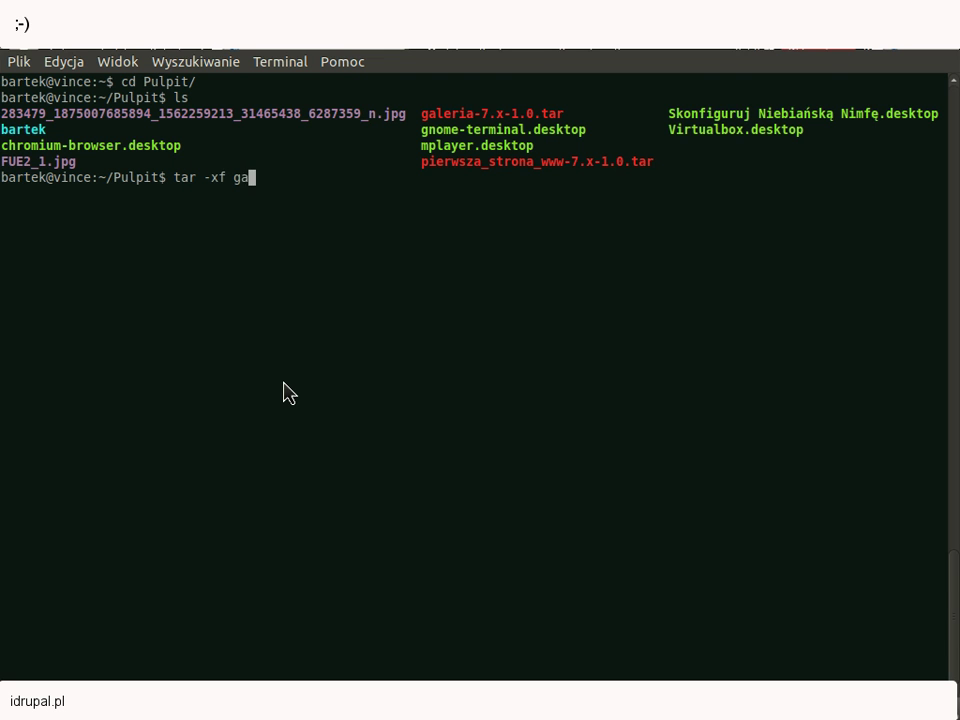
Step: Extract the galeria-7.x-1.0.tar archive with tar -xf and list the directory's contents
key("Tab")
key("Return")
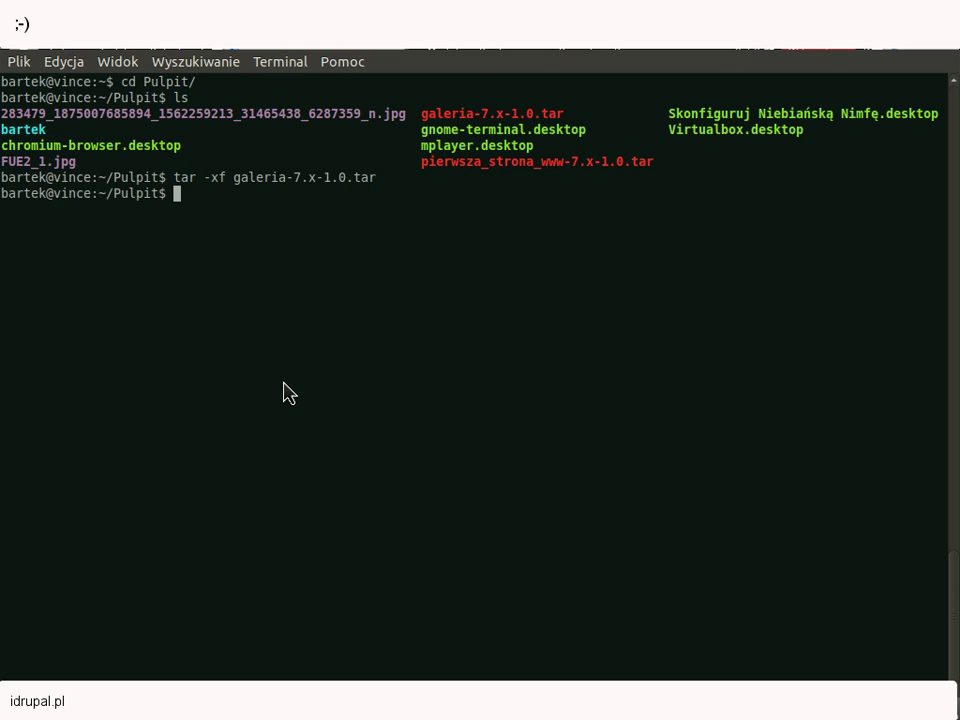
type("ls")
key("Return")
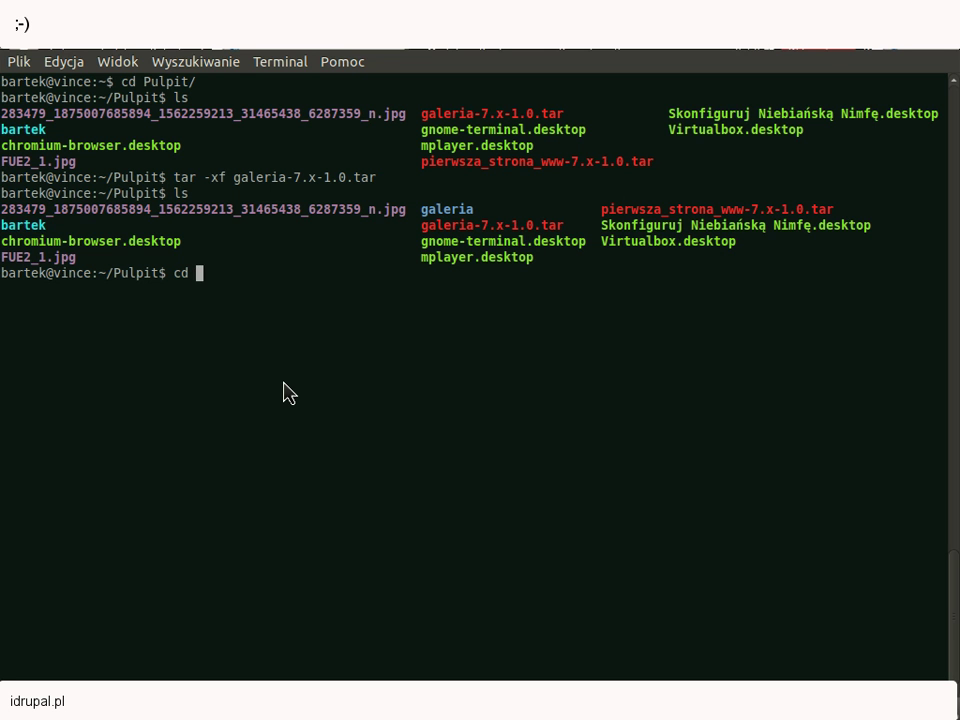
Step: Change into the extracted galeria directory and list its files to examine the feature's contents, including galeria.module
type("cd gale")
key("Tab")
key("Return")
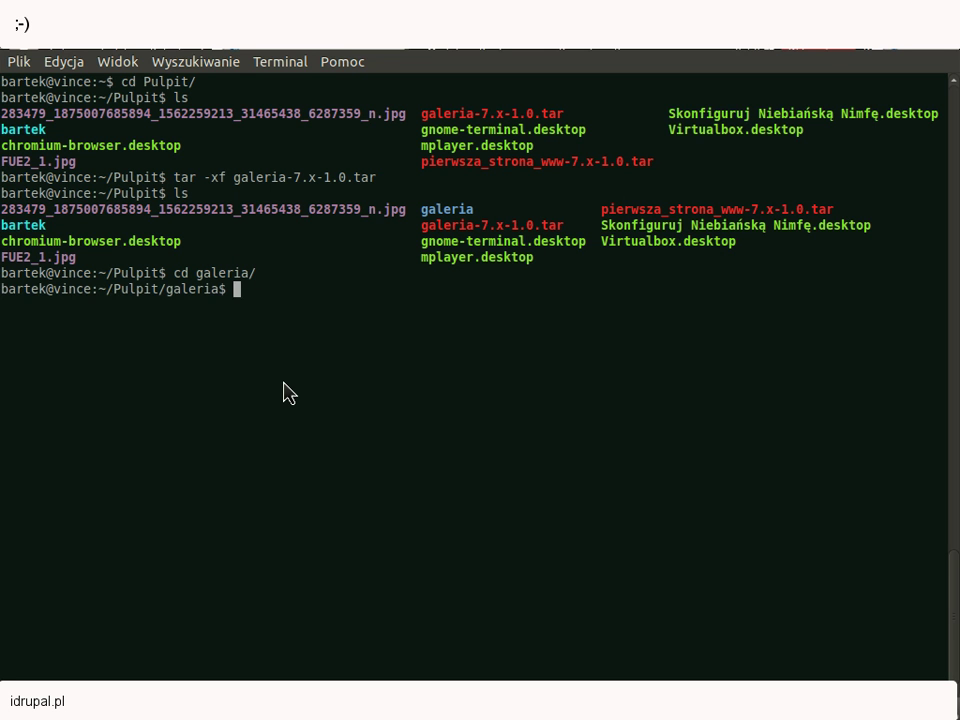
type("ls")
key("Return")
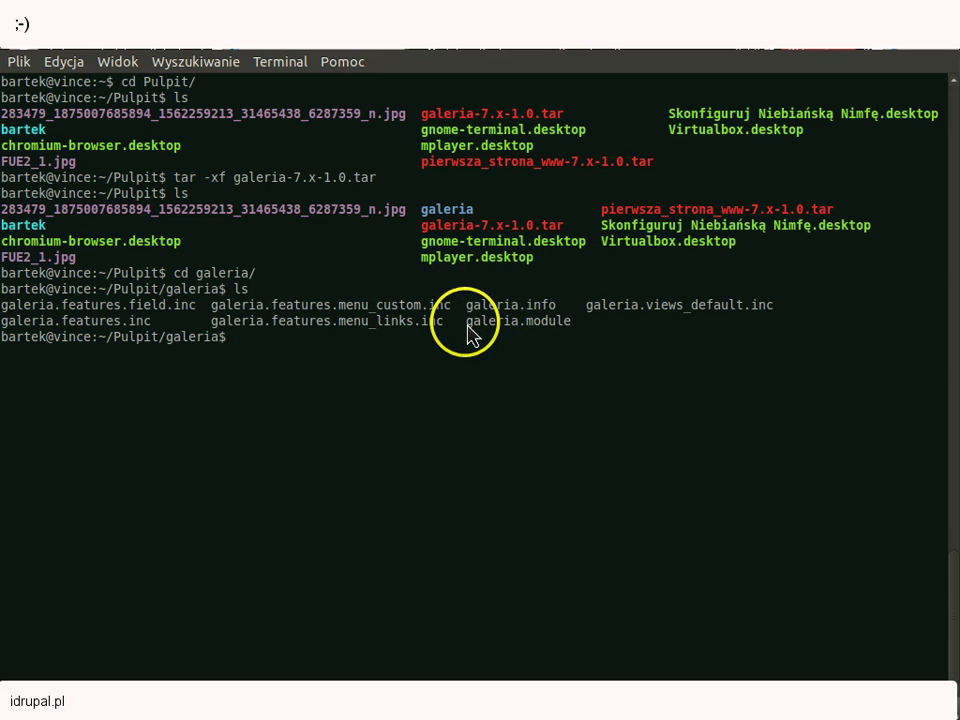
left_click_drag(467, 323, 578, 332)
left_click(568, 315)
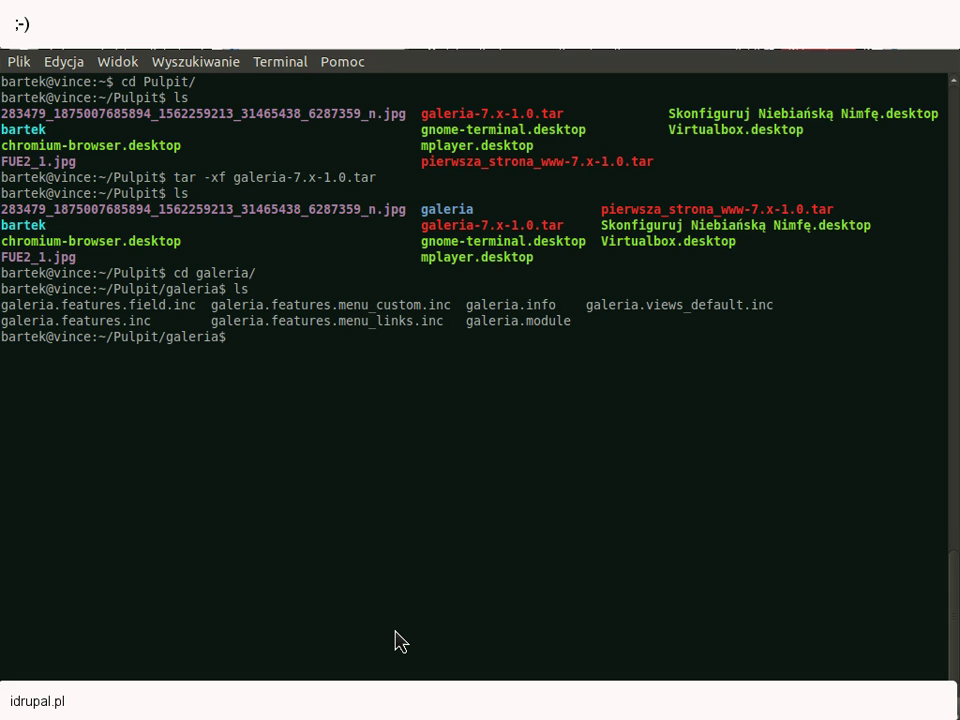
Step: Return to the Pulpit directory and copy galeria into /var/www/sandbox/sites/all/modules/ with sudo cp -pr, entering the account password
type(".")
key("Return")
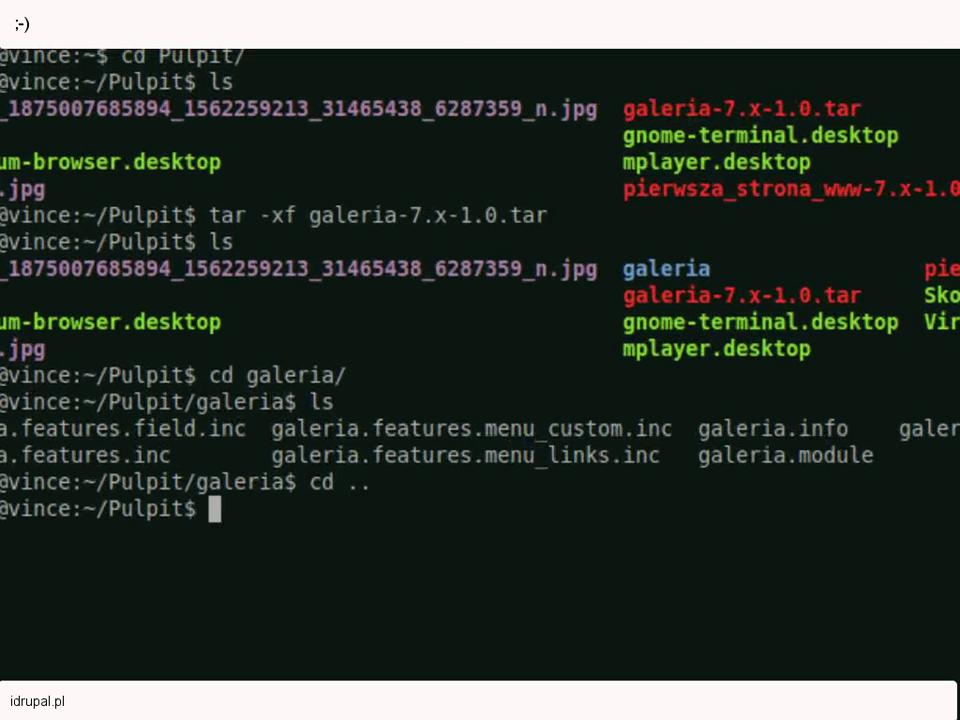
type("s")
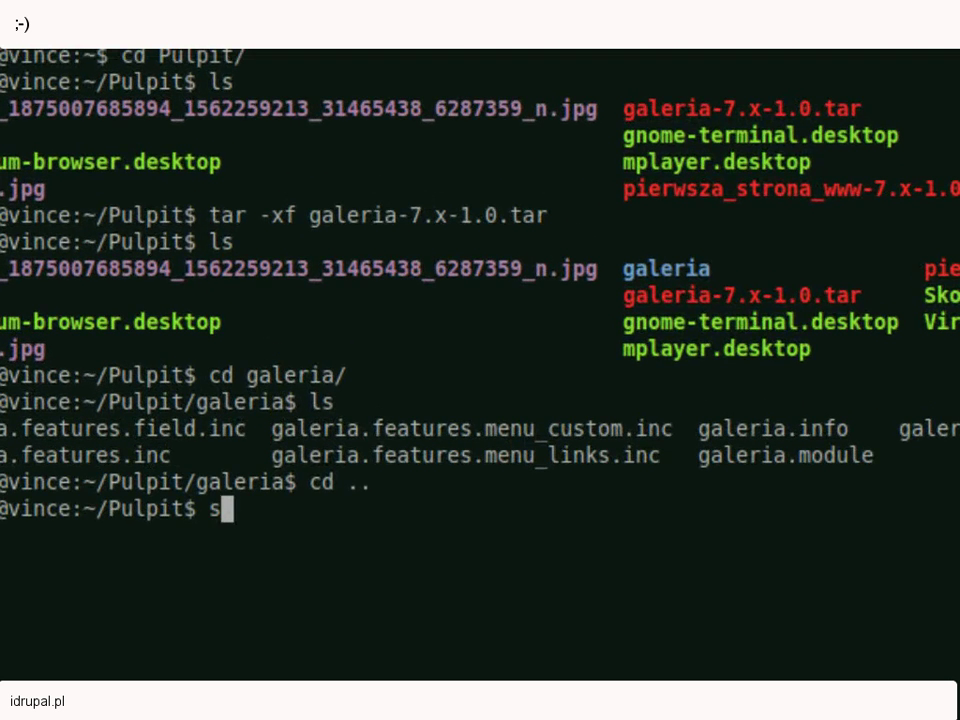
type("udo cp -")
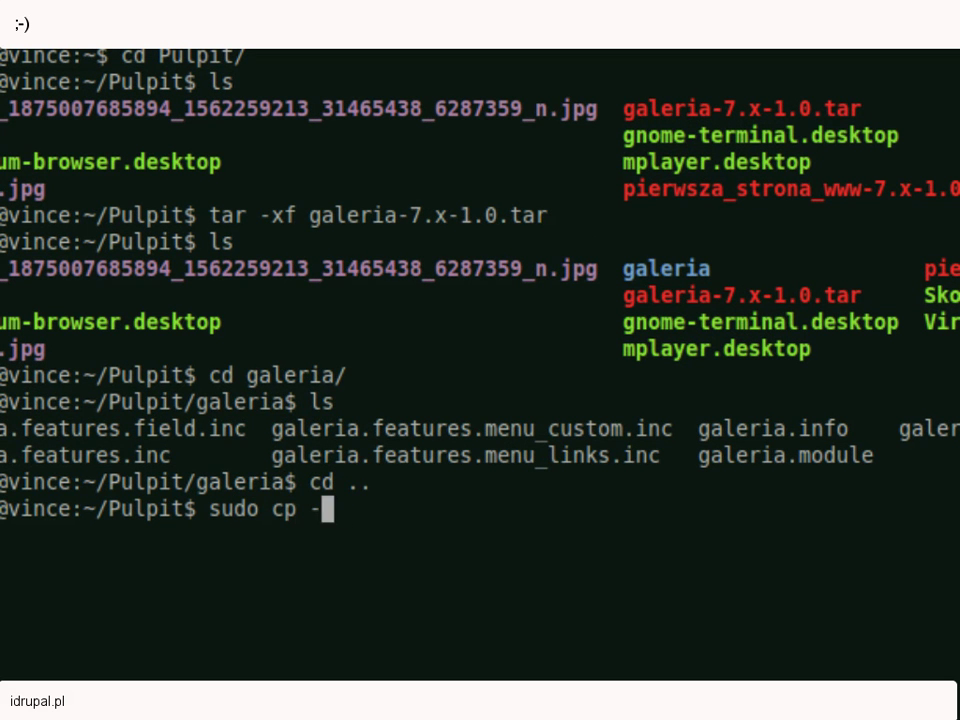
type("pr galeria")
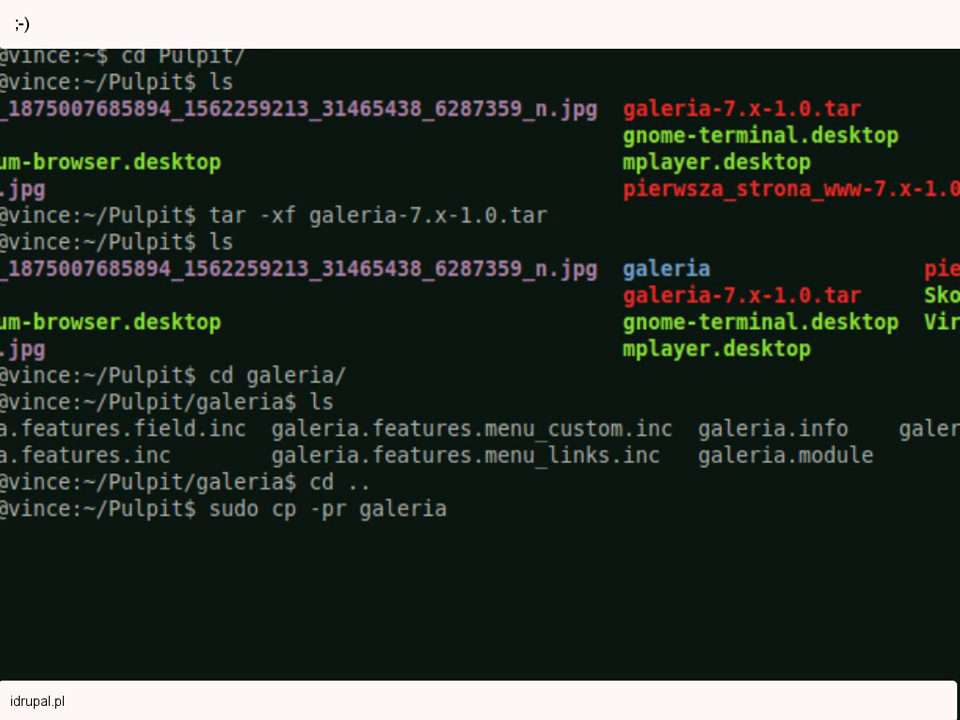
type(" /var/www/")
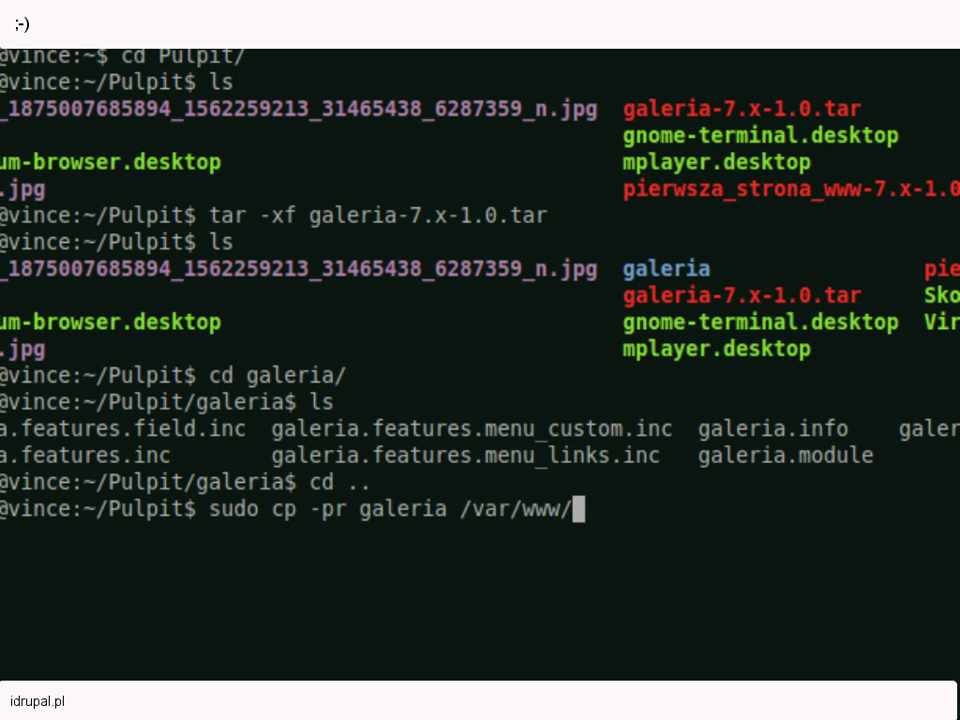
type("sandbox/")
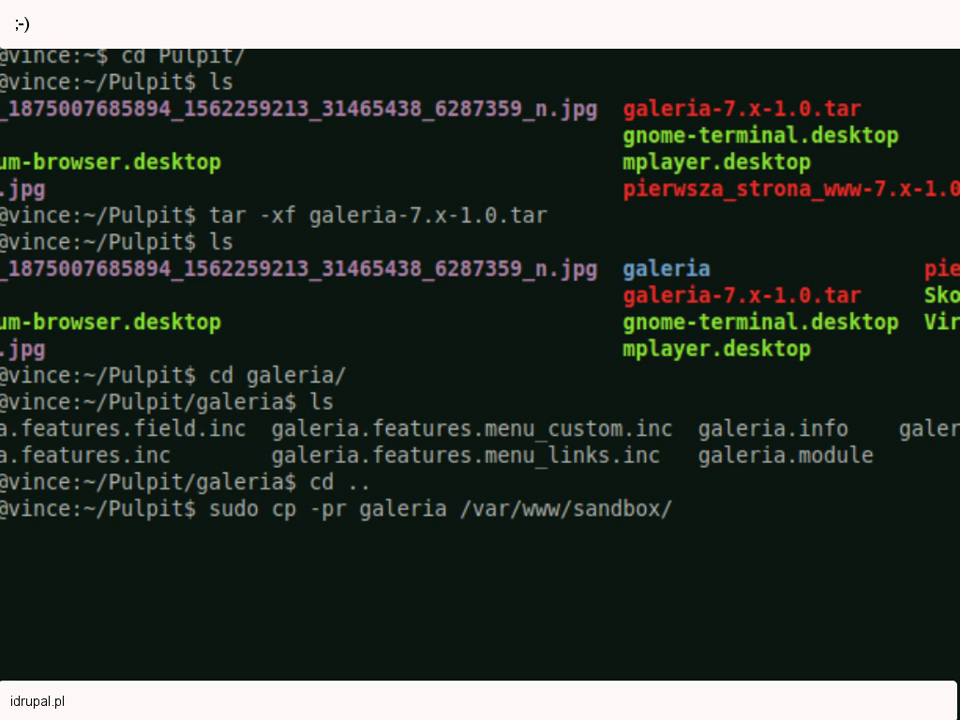
type("sites/all/modules/")
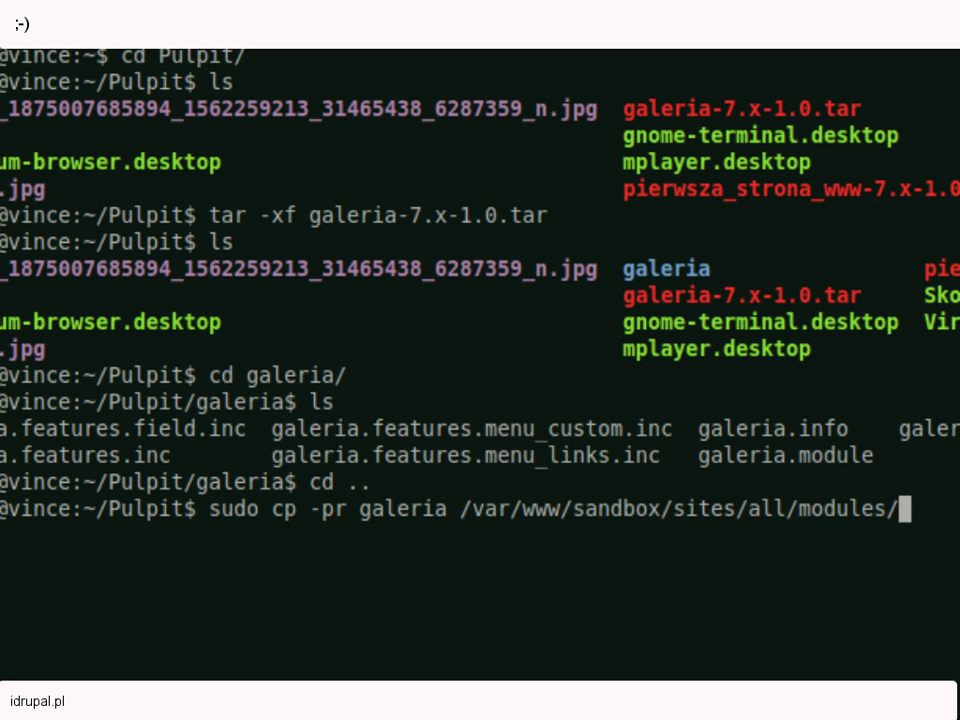
key("Return")
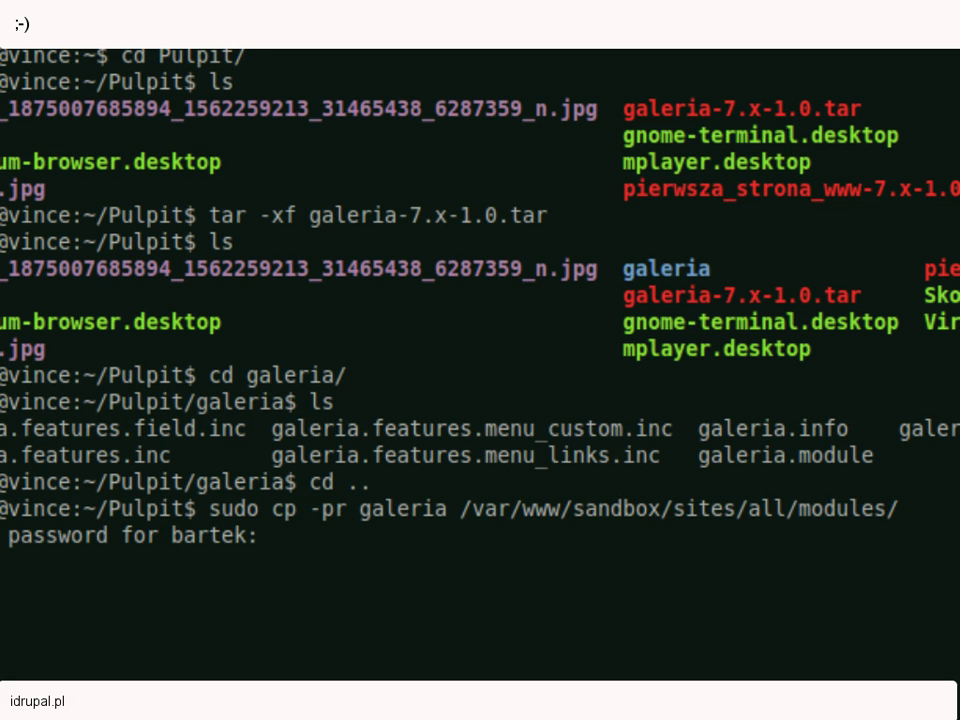
key("Return")
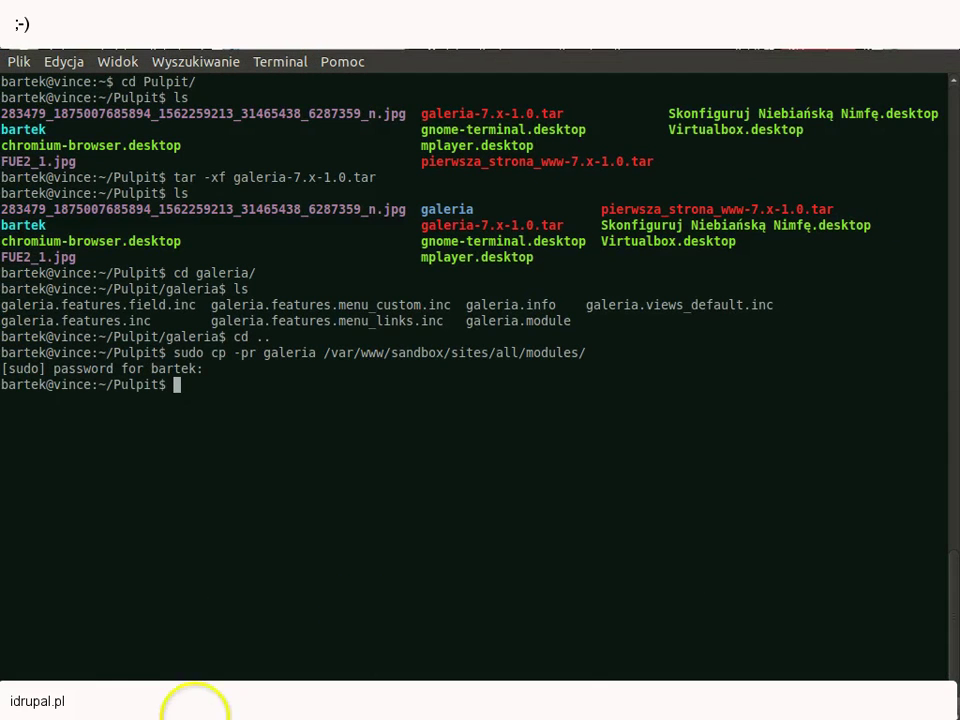
Step: Switch to the browser, open the sandbox site's module list and dismiss the downloads bar
left_click(139, 707)
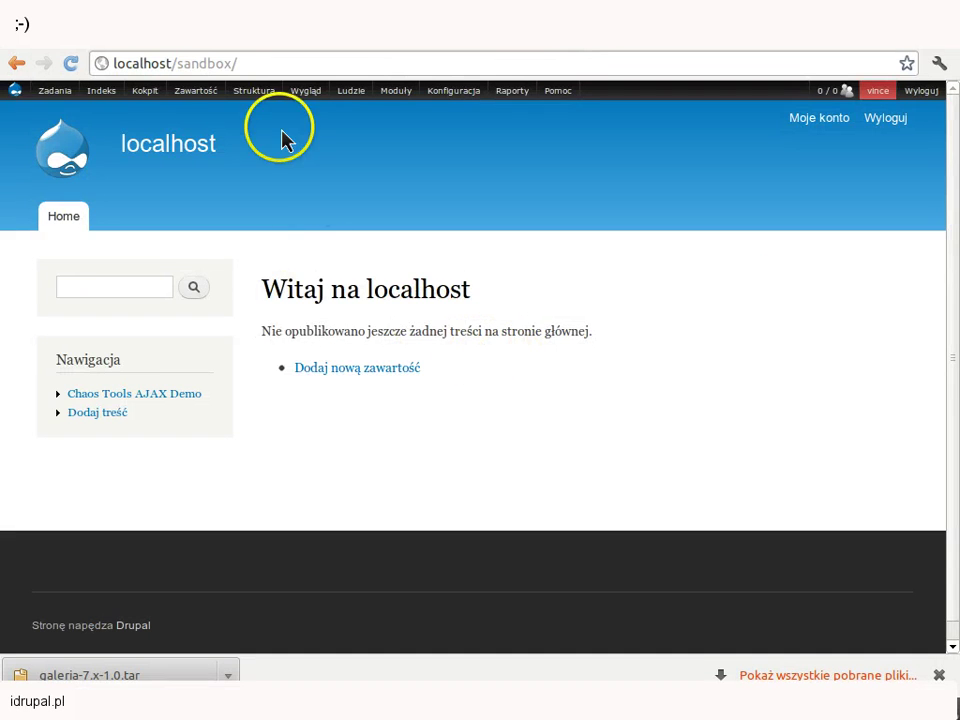
mouse_move(364, 97)
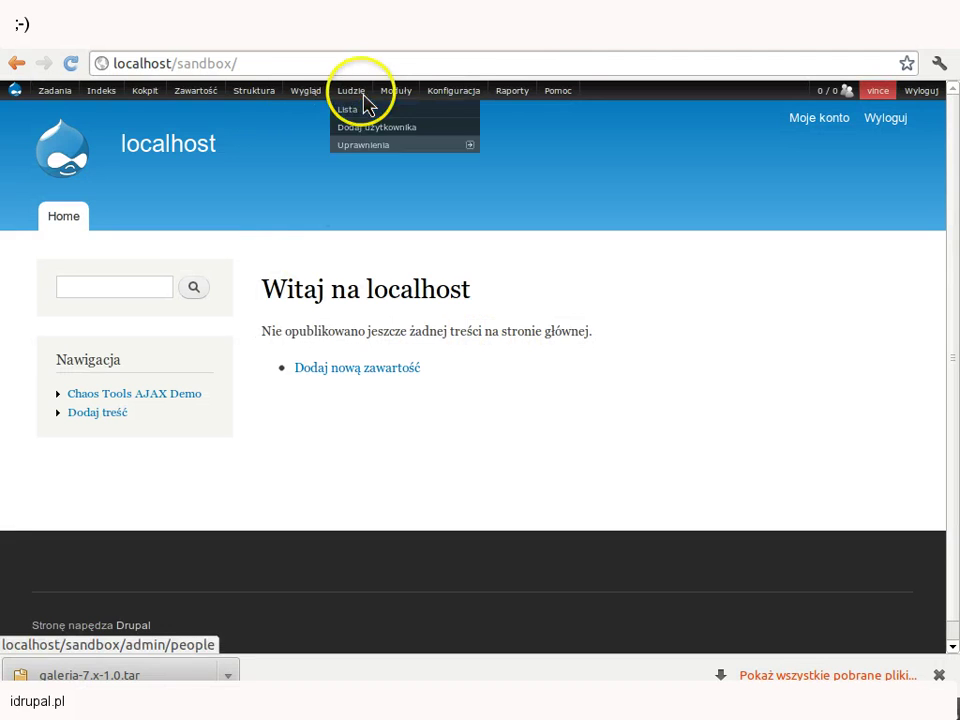
left_click(407, 94)
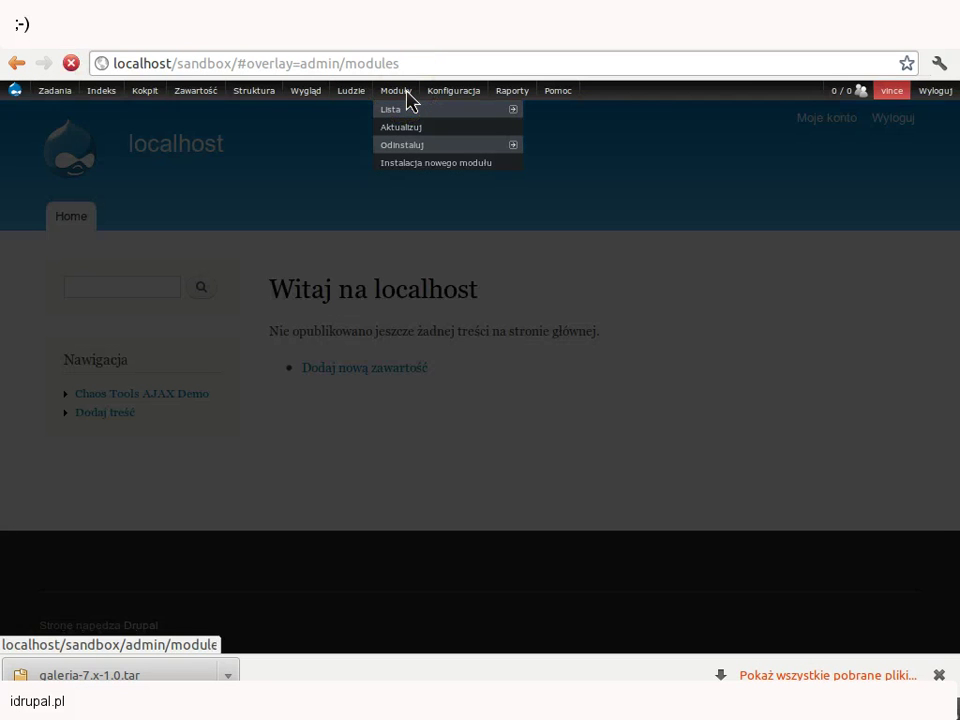
left_click(939, 675)
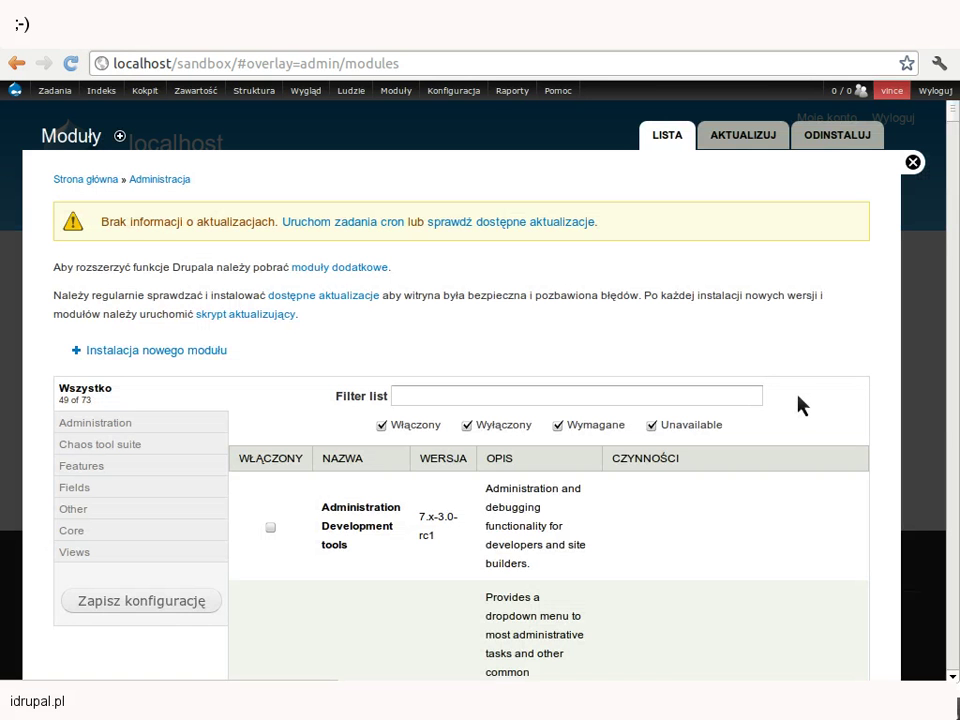
left_click(731, 318)
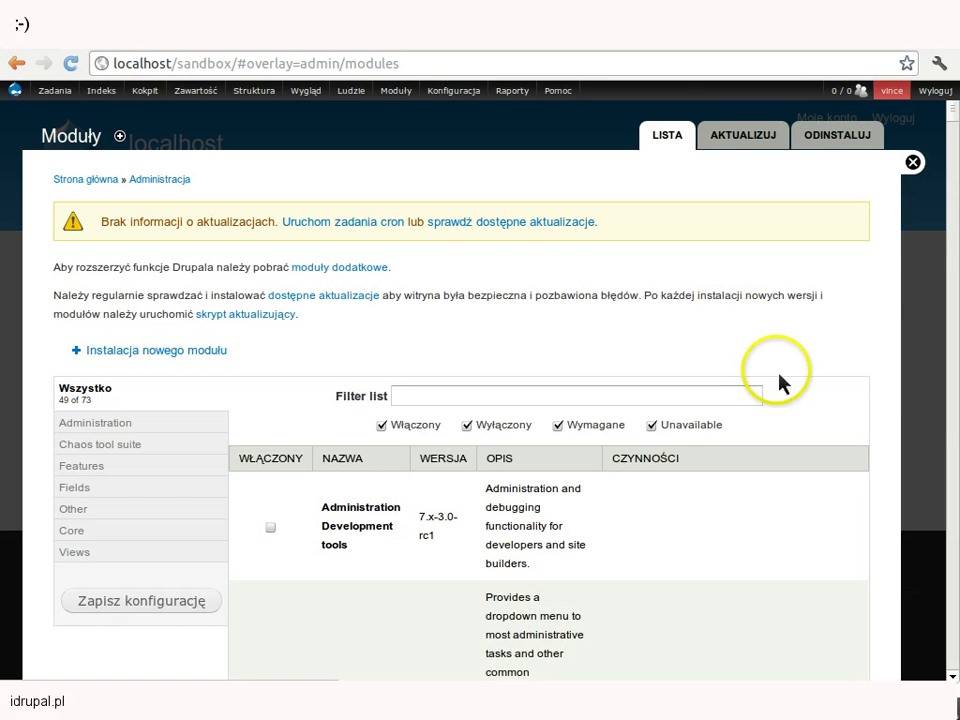
Step: Enable the galeria module from the Features group, save the configuration and agree to enable the required Colorbox module
left_click(90, 478)
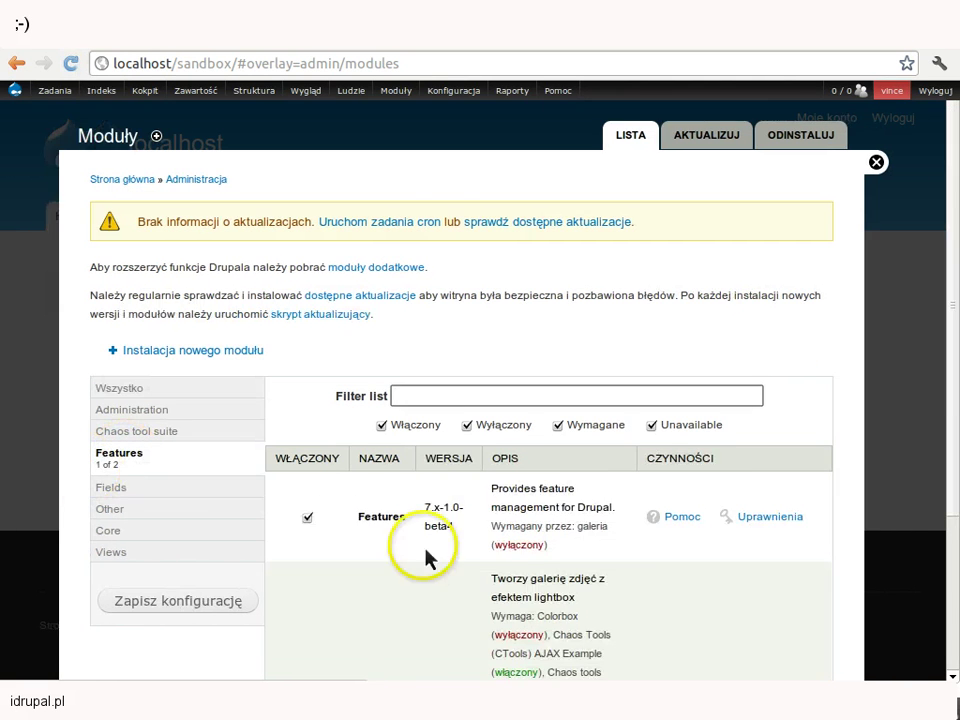
scroll(679, 553, "down", 2)
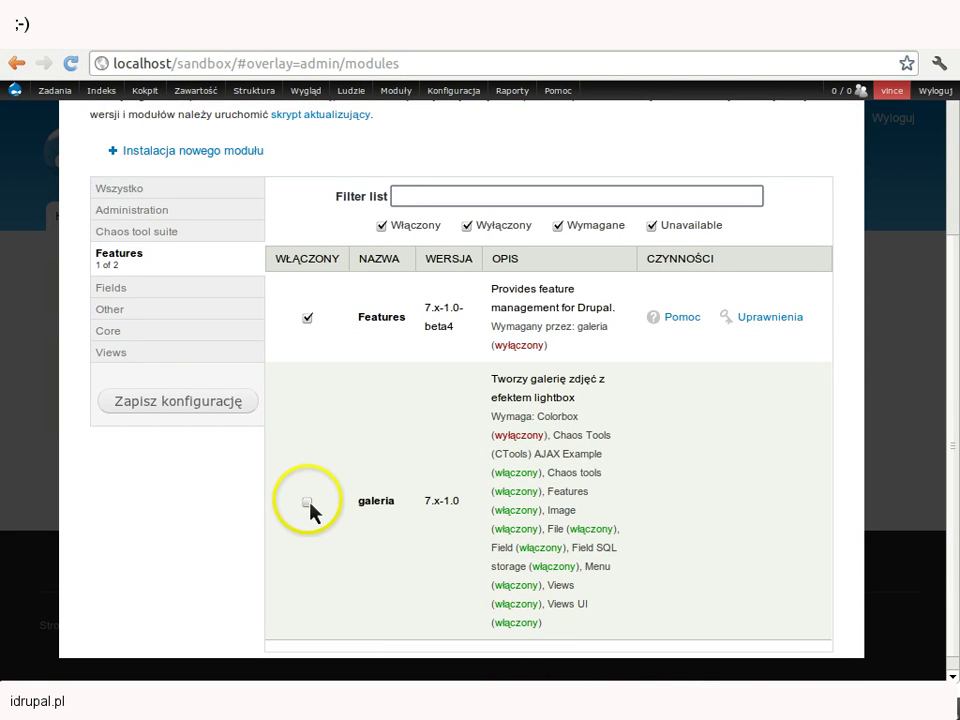
left_click(307, 502)
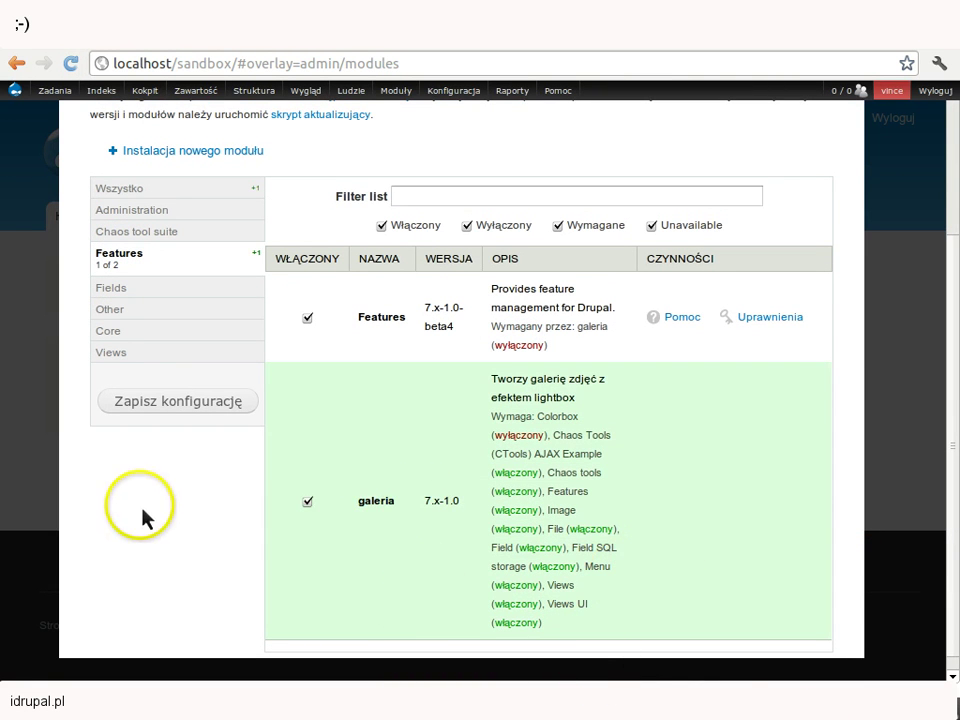
left_click(158, 410)
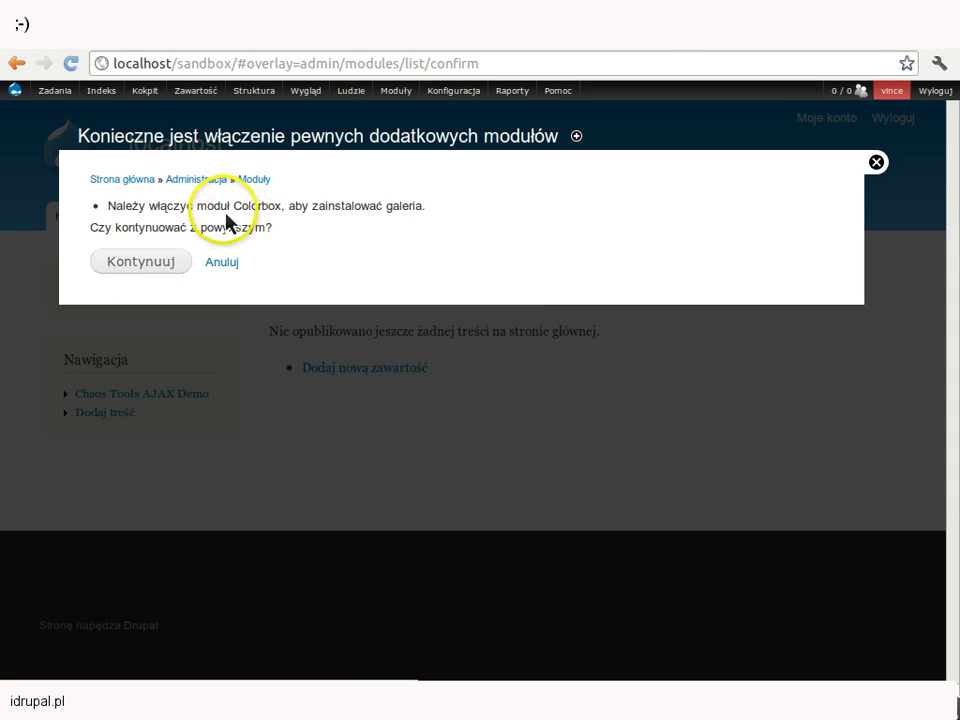
left_click(152, 265)
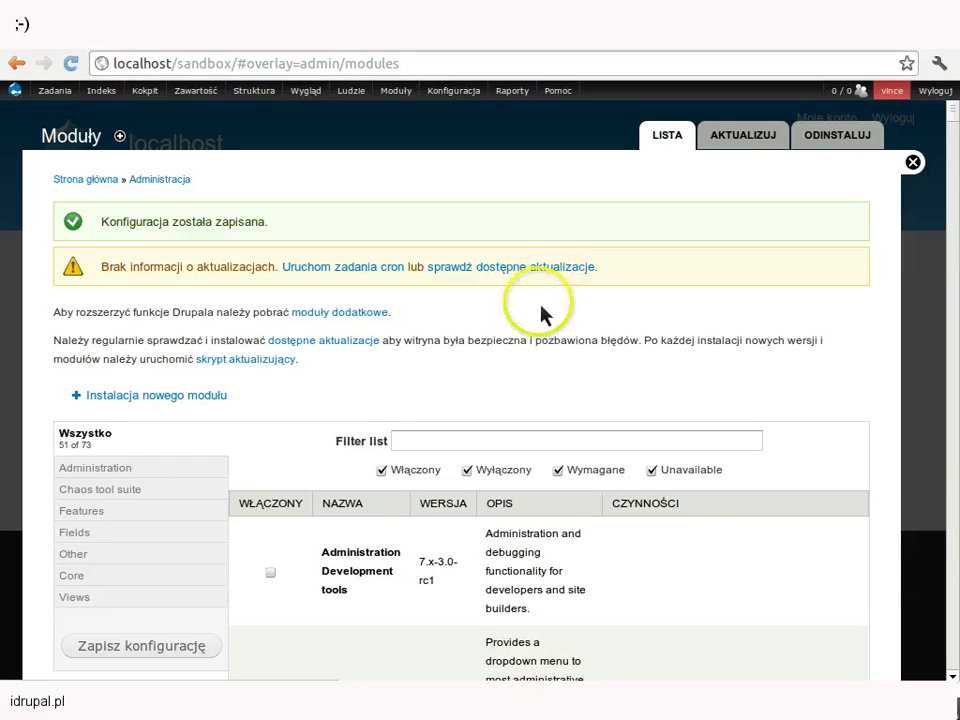
Step: Go to the sandbox site's home page and view the Galeria zdjec page
left_click(86, 180)
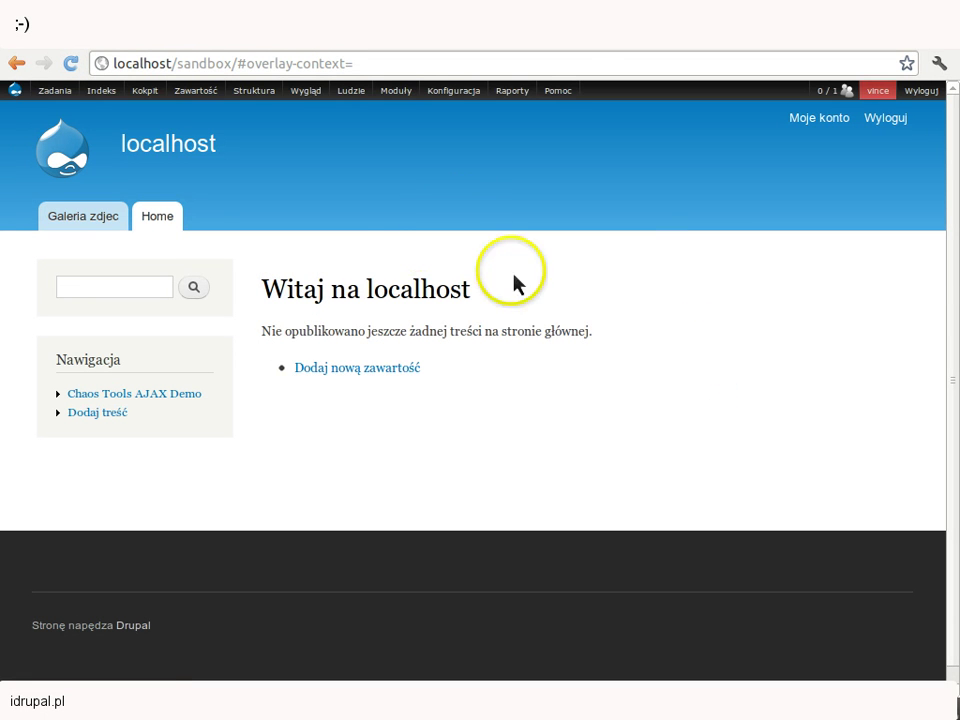
left_click(83, 217)
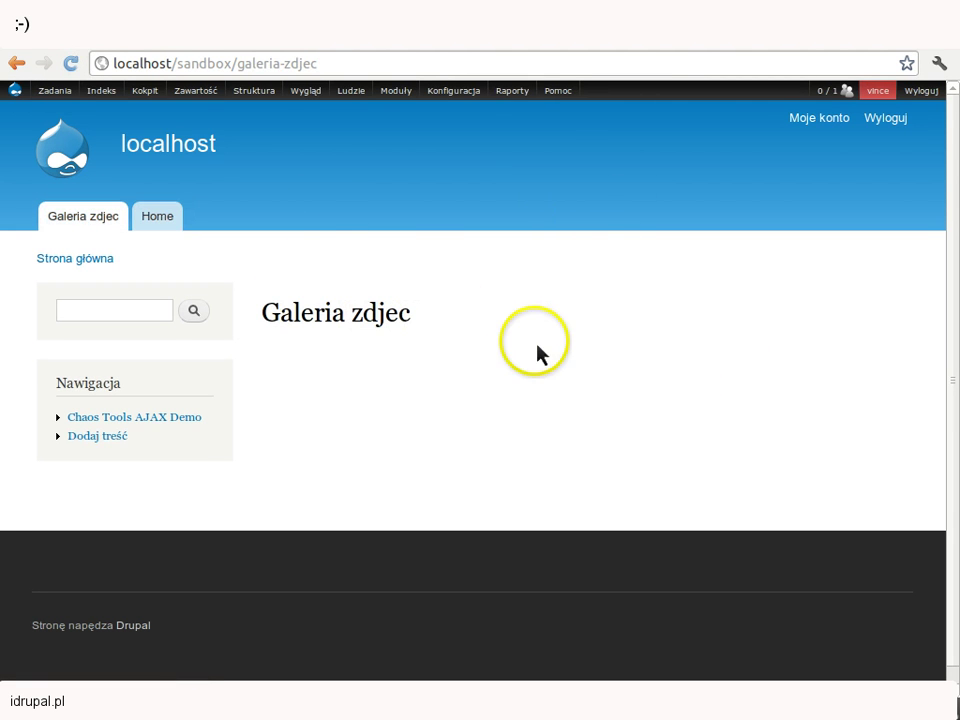
Step: Add a Zdjęcie content item titled "f" with FUE2_1.jpg from the Pulpit folder as its photo, and save it
left_click(108, 444)
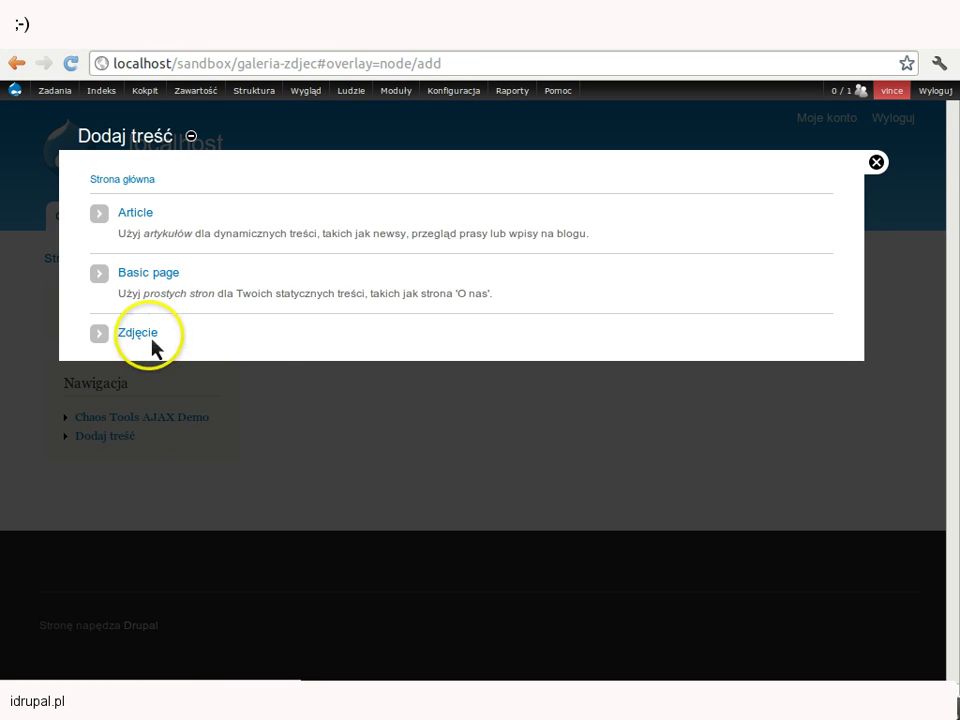
left_click(140, 333)
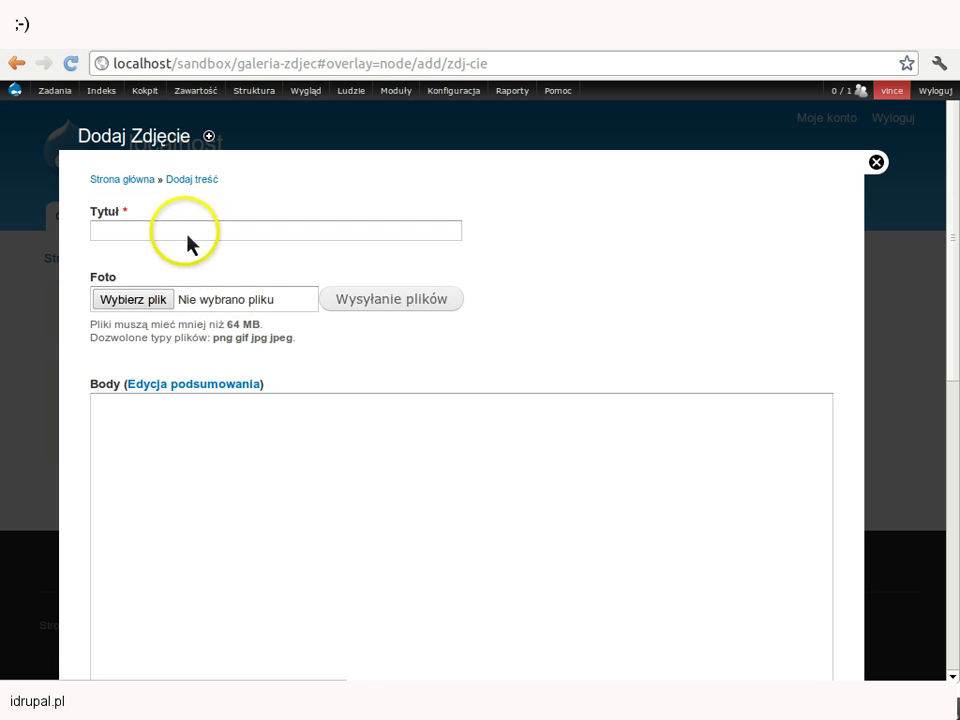
left_click(187, 233)
type("f")
left_click(142, 305)
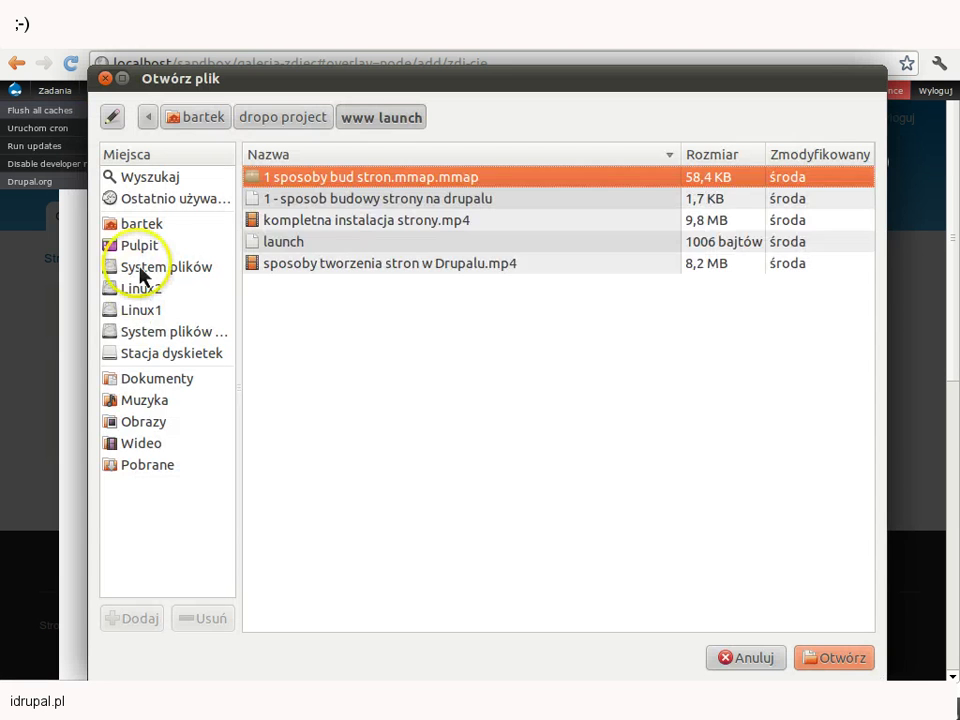
left_click(140, 247)
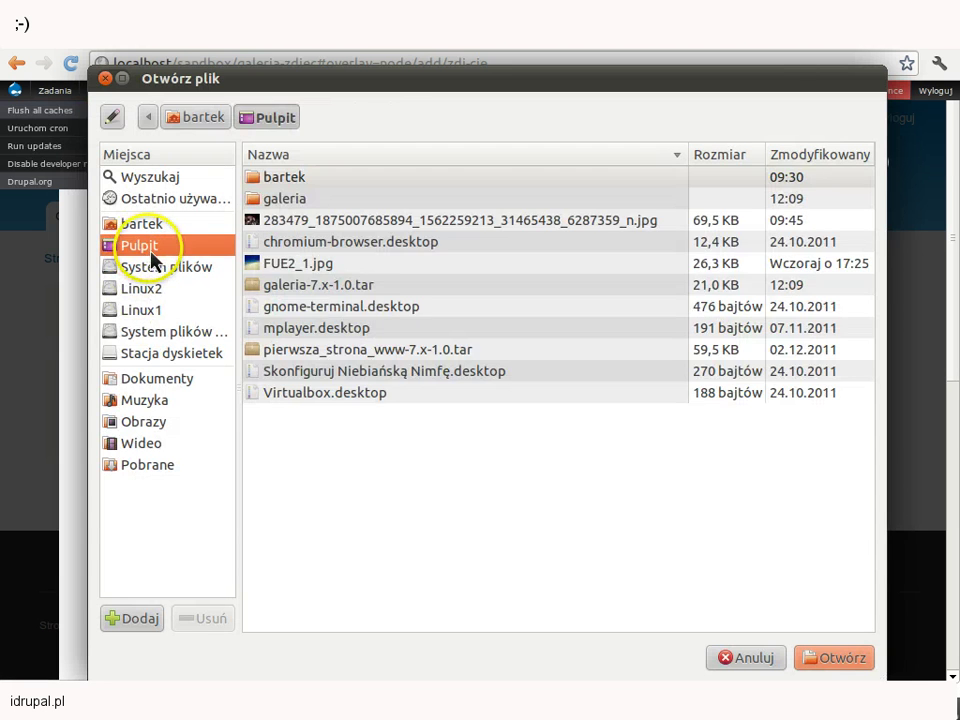
key("f")
key("Return")
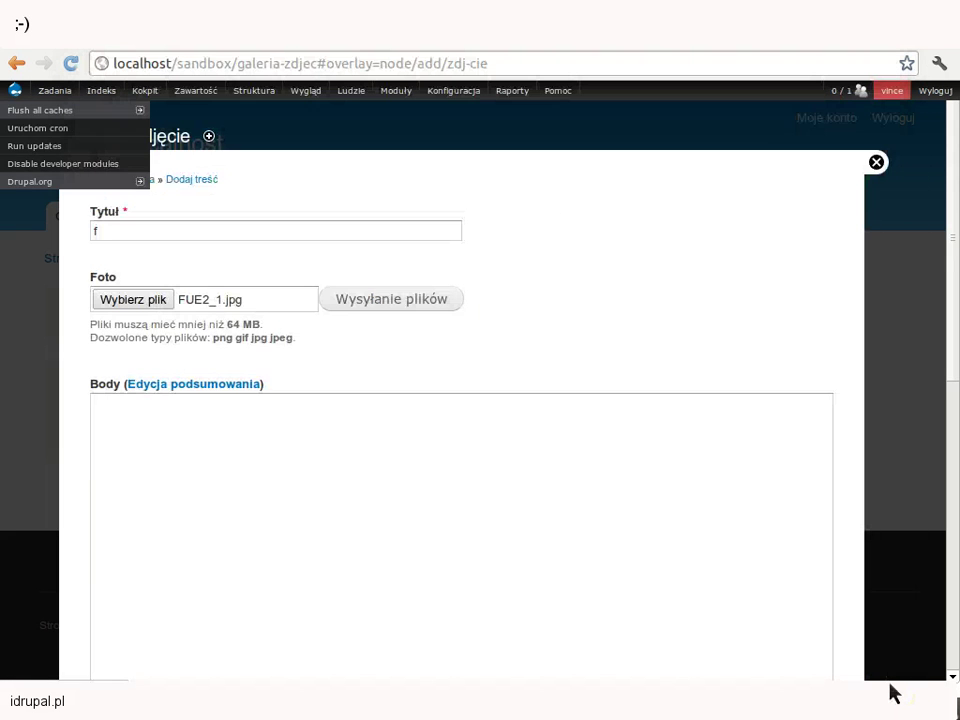
scroll(893, 693, "down", 5)
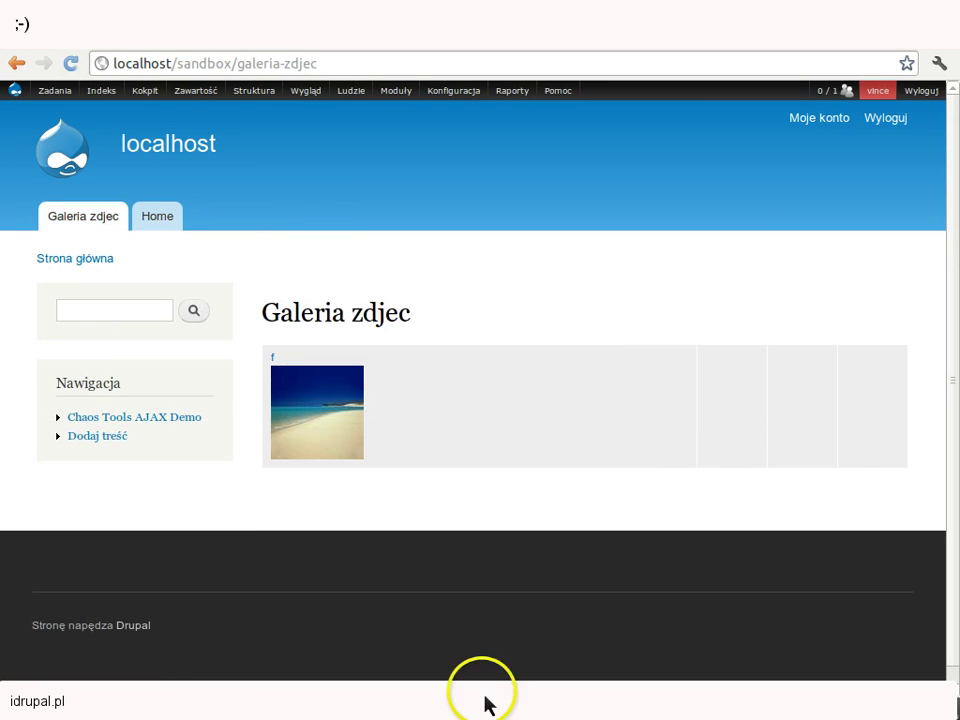
Step: View the gallery photo enlarged in the lightbox, and close it
left_click(332, 435)
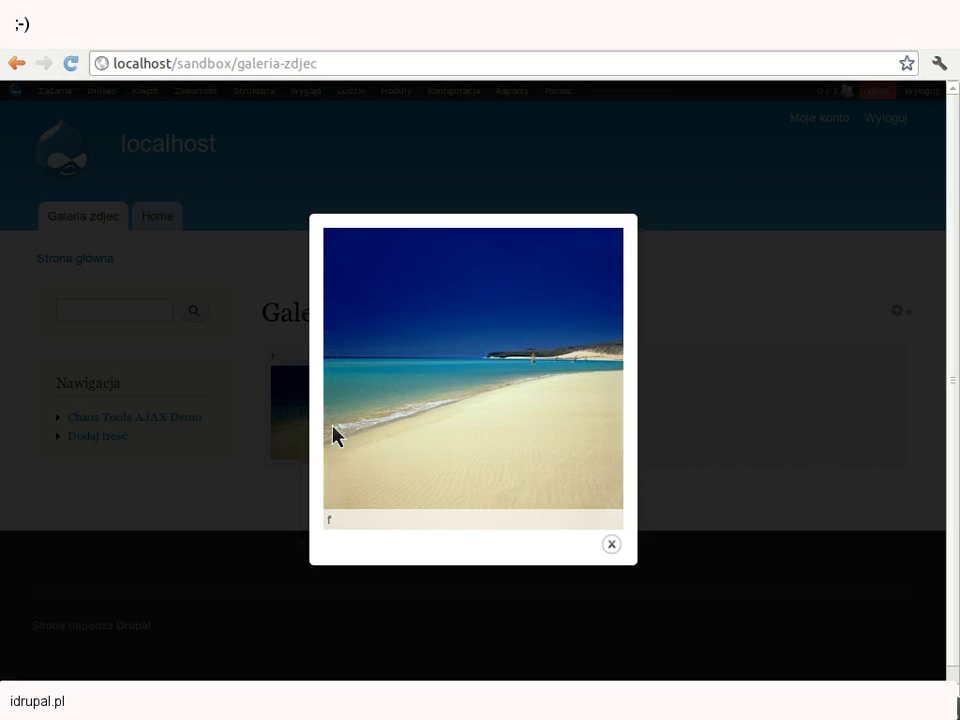
left_click(613, 546)
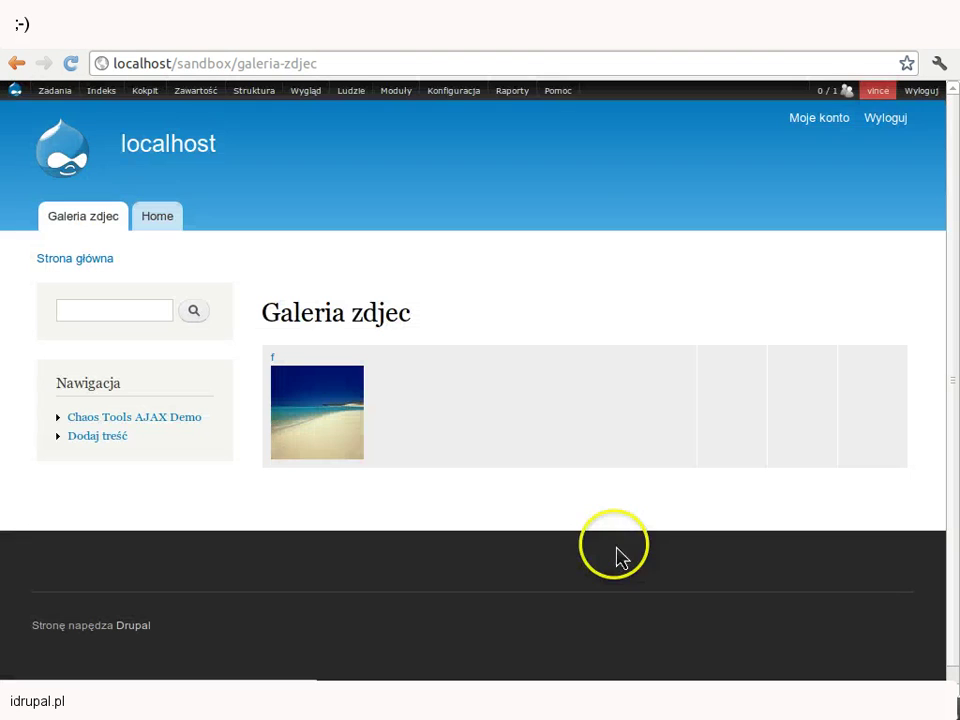